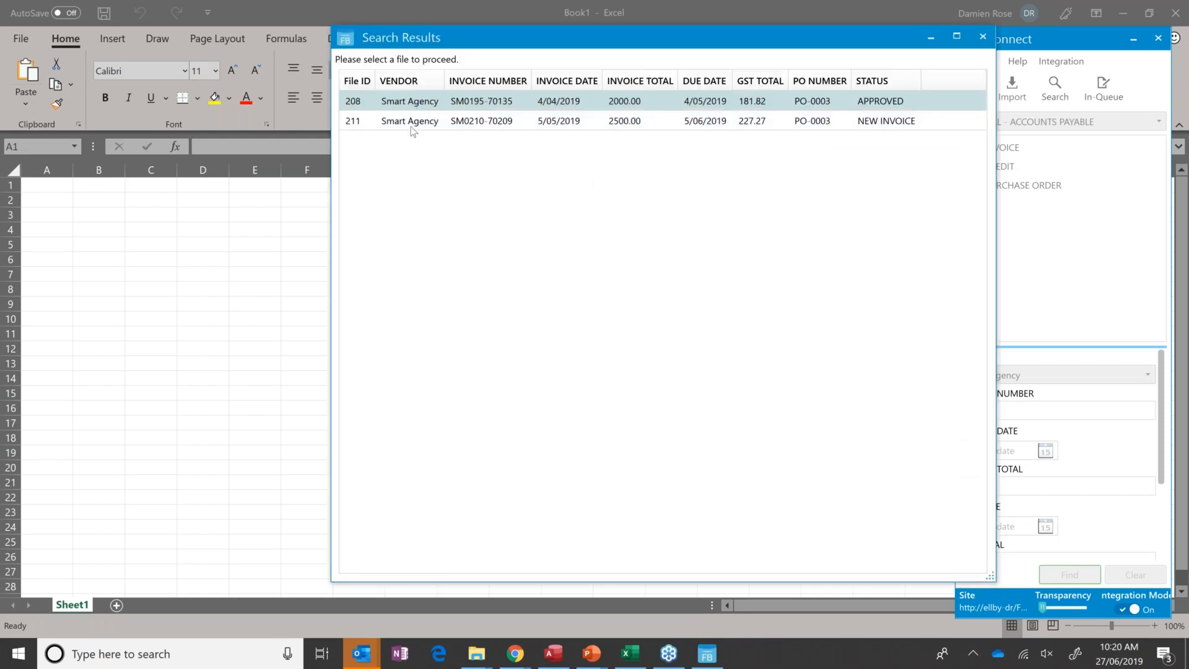
Open the Smart Agency invoice SM0210-70209 from the search results, inspect it in the web viewer and close it.
double_click(465, 125)
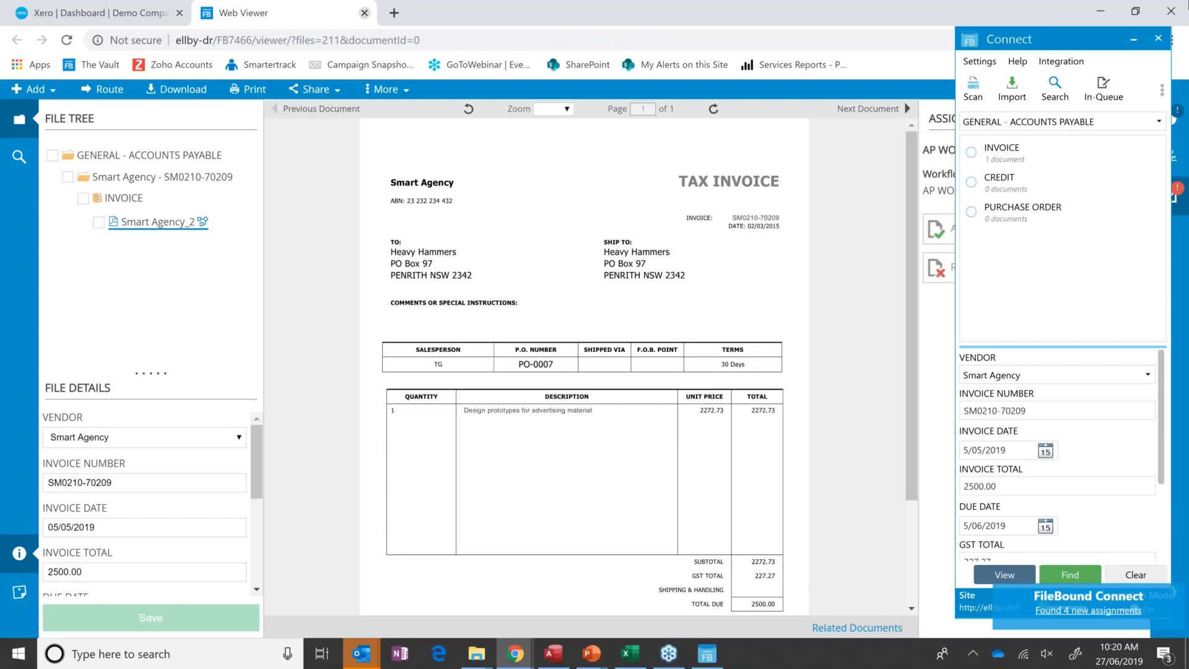
left_click(364, 13)
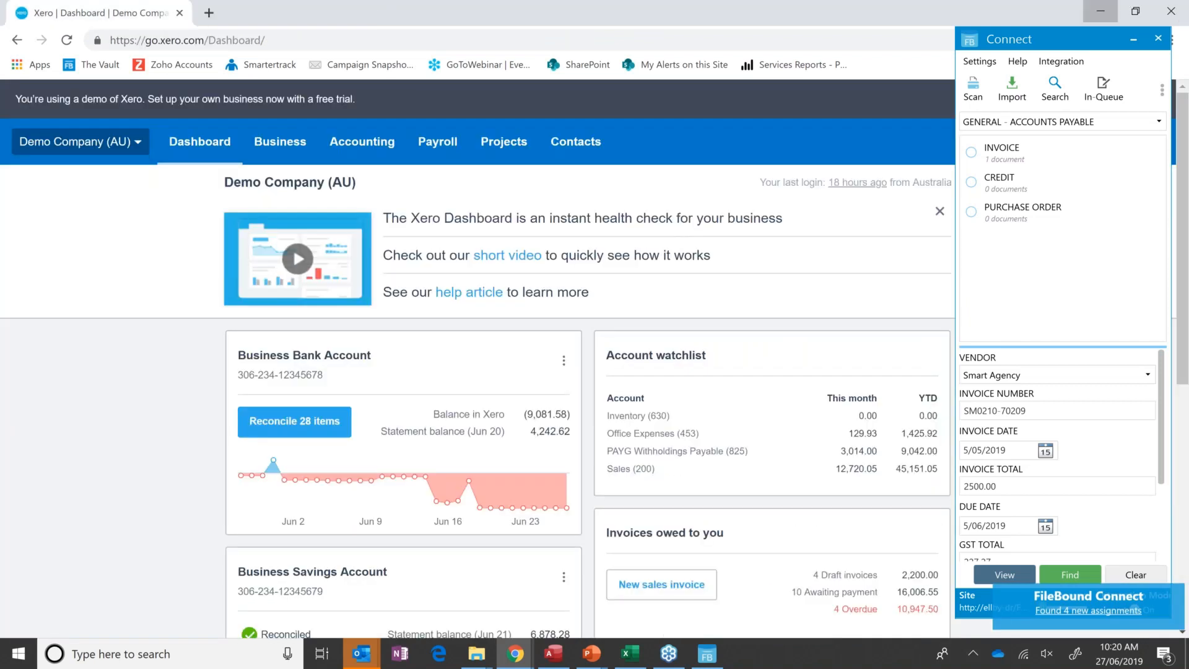
left_click(1101, 11)
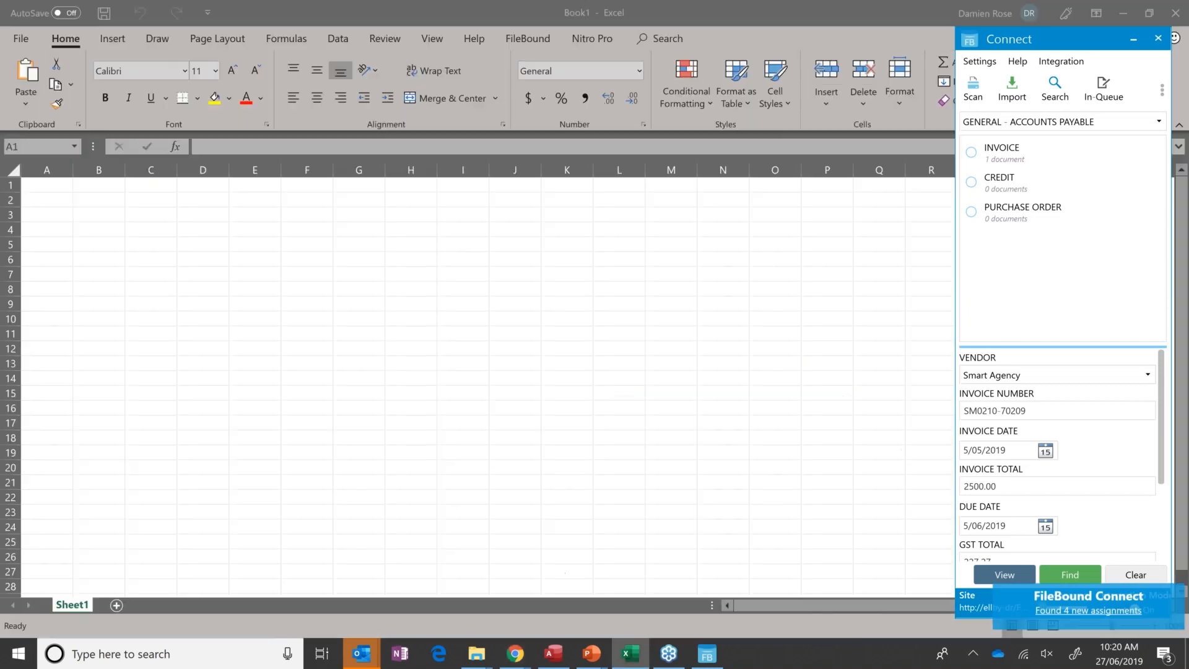
Clear the previous search values, find invoice number 1492 in GENERAL - ACCOUNTS PAYABLE, and view its INVOICE document.
left_click(1134, 576)
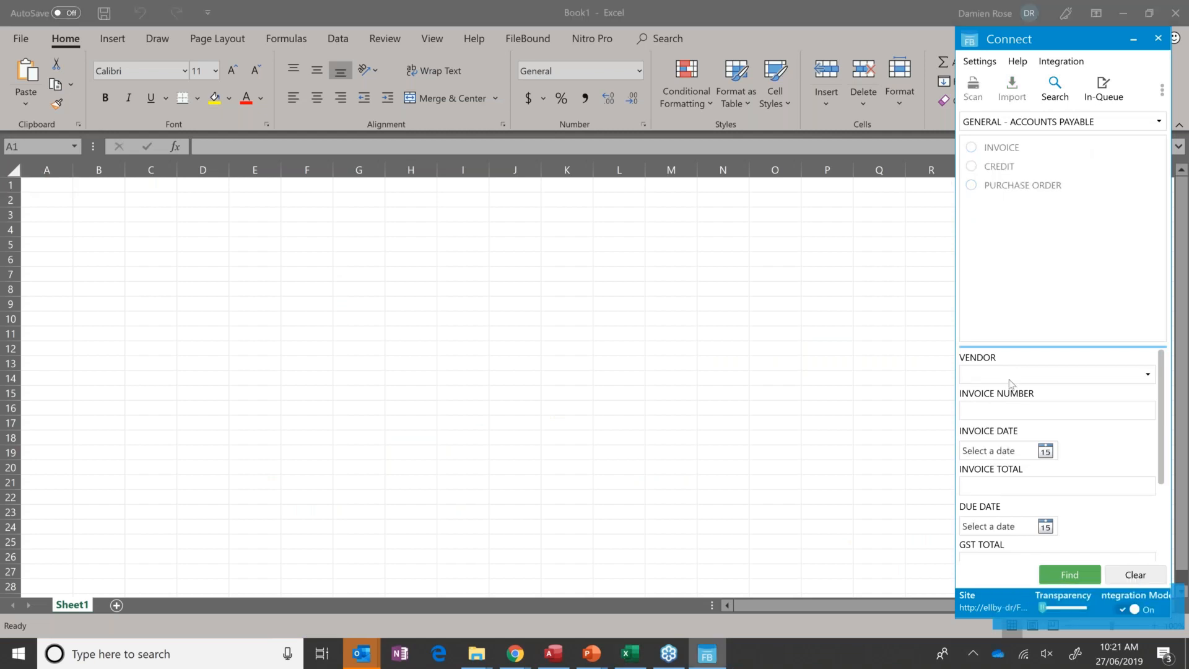
left_click(995, 413)
type("1492")
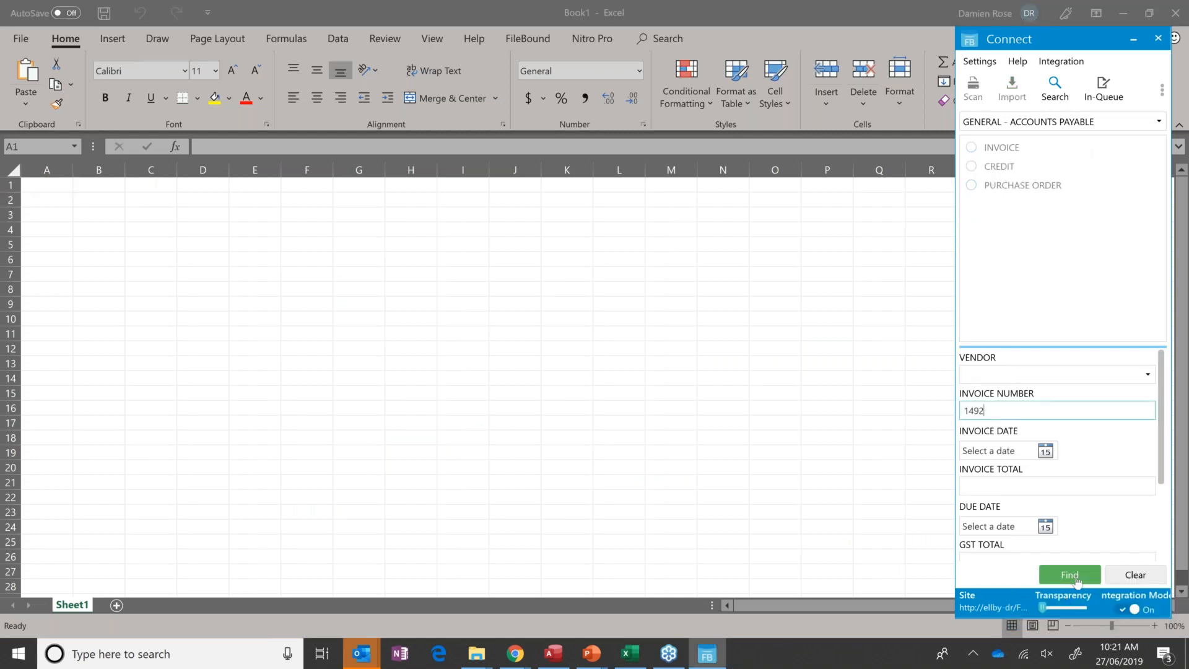
scroll(1151, 477, "down", 3)
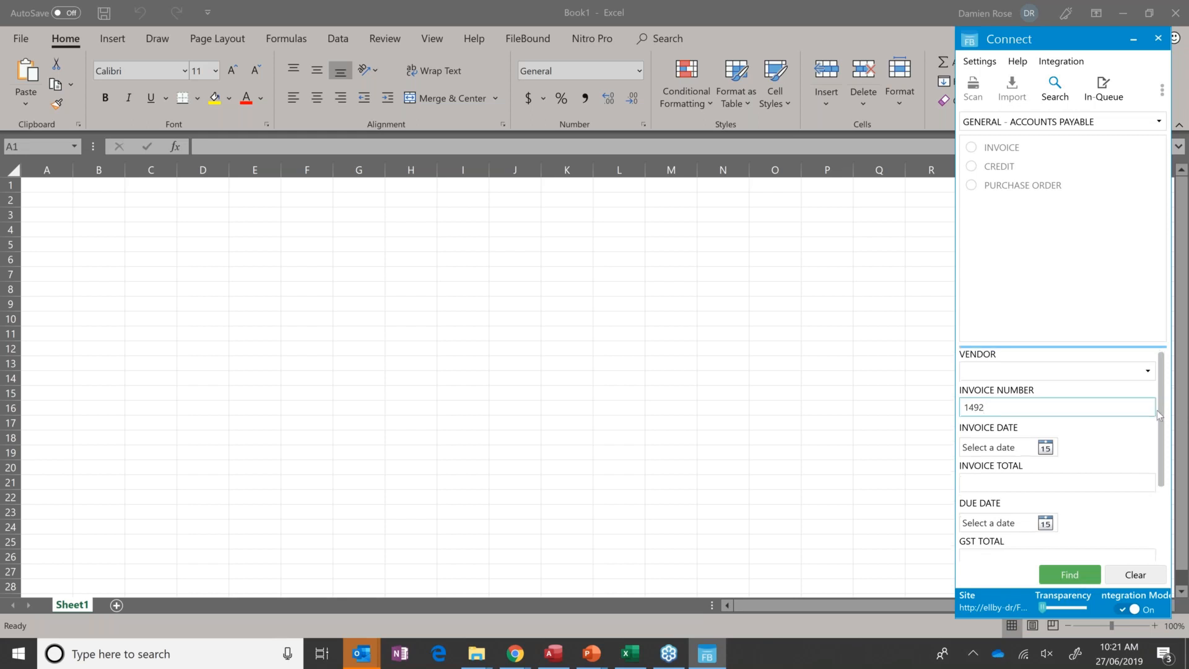
scroll(1151, 486, "down", 1)
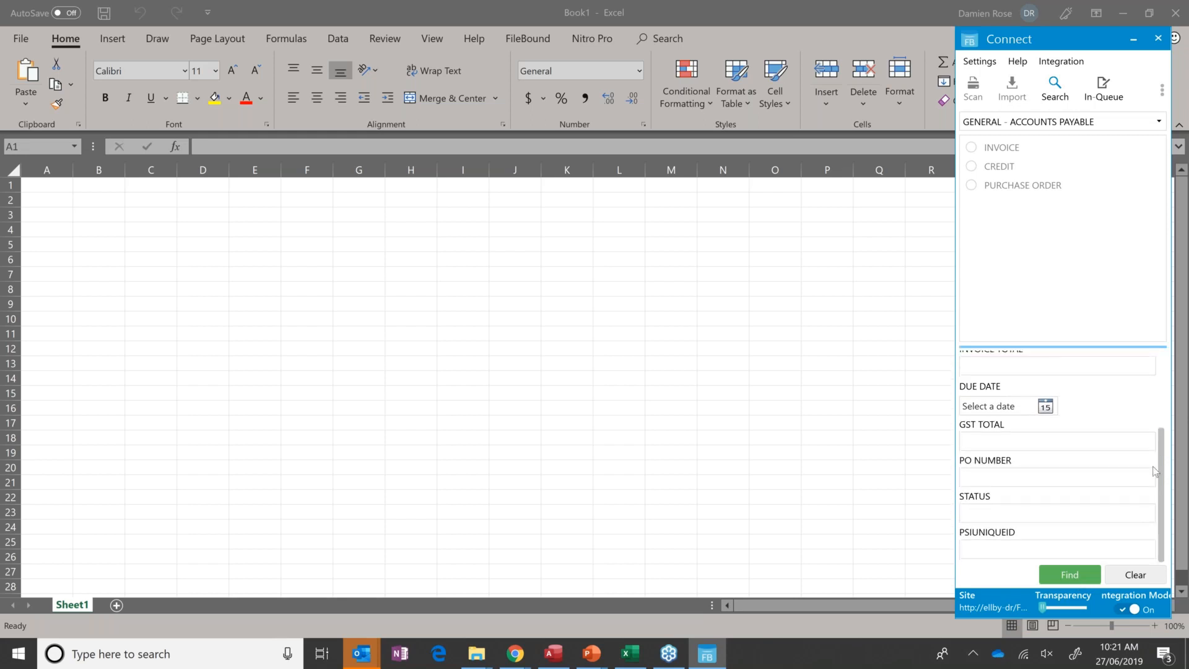
scroll(1153, 471, "up", 4)
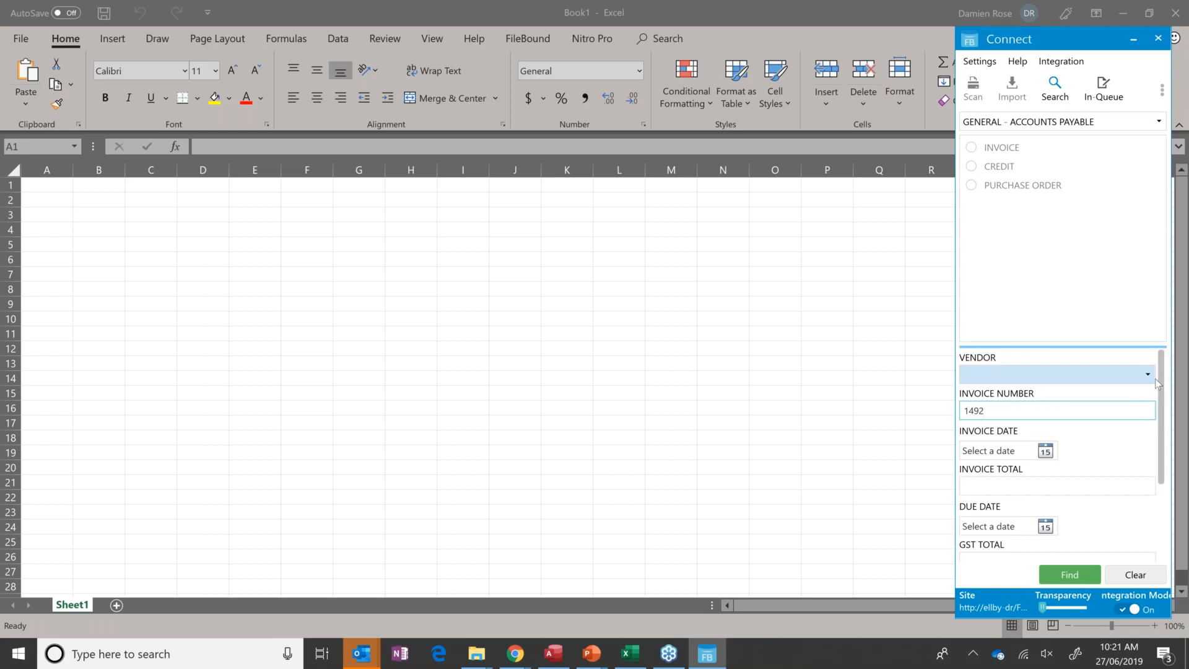
left_click(1081, 575)
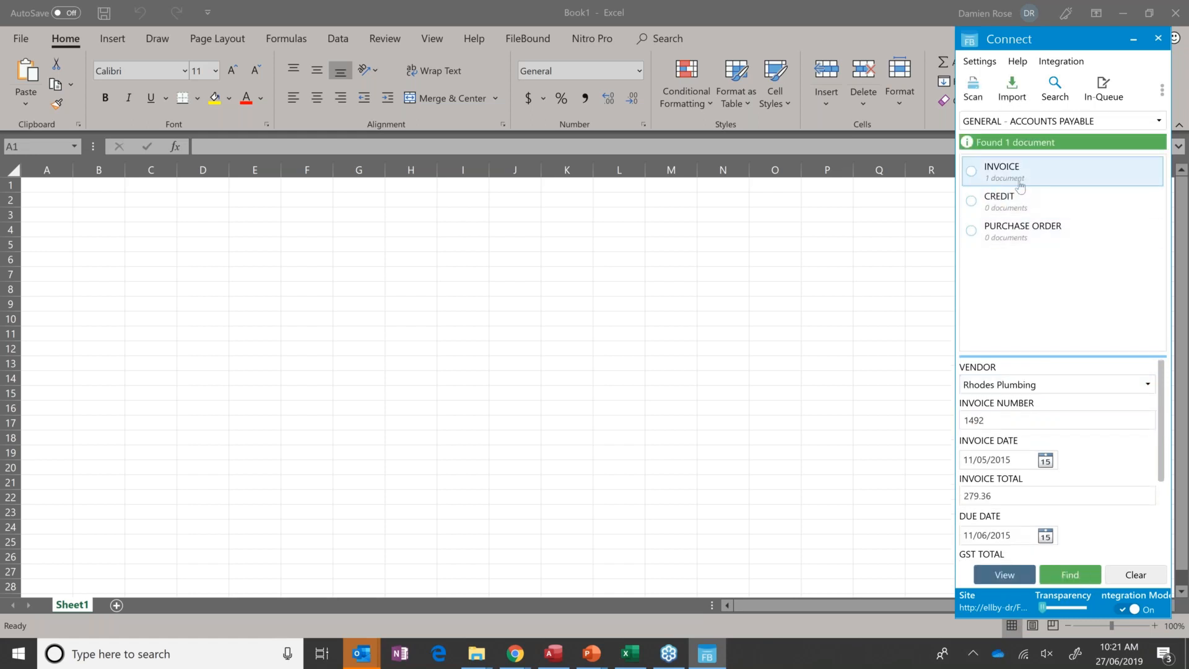
left_click(1019, 164)
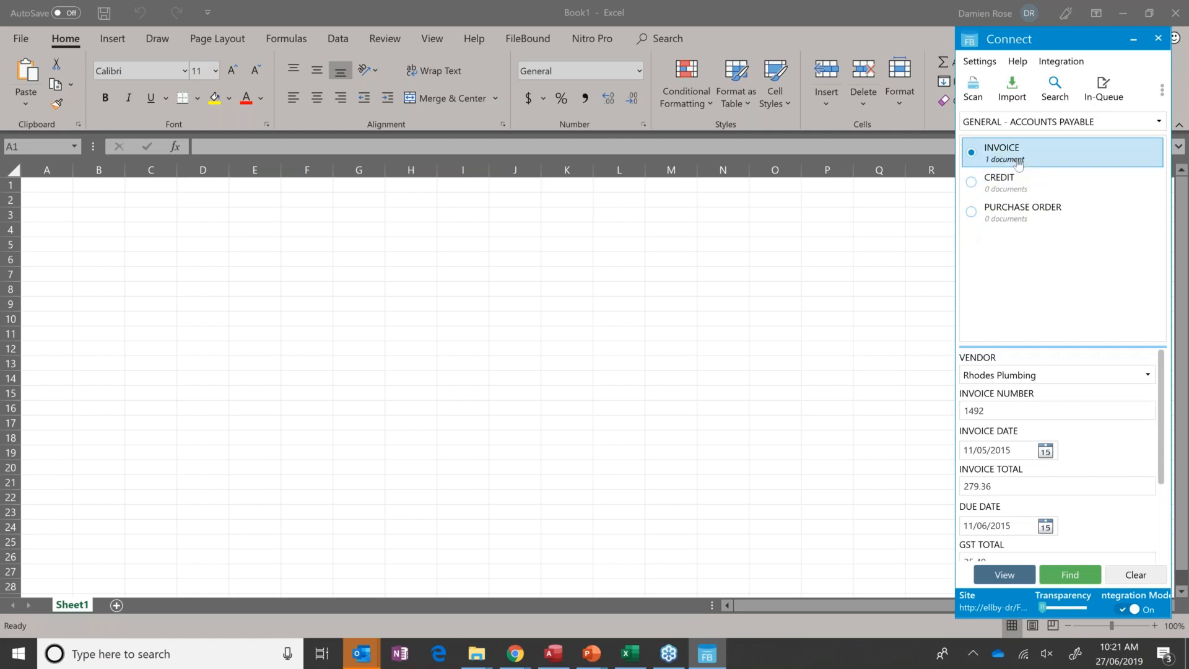
left_click(984, 576)
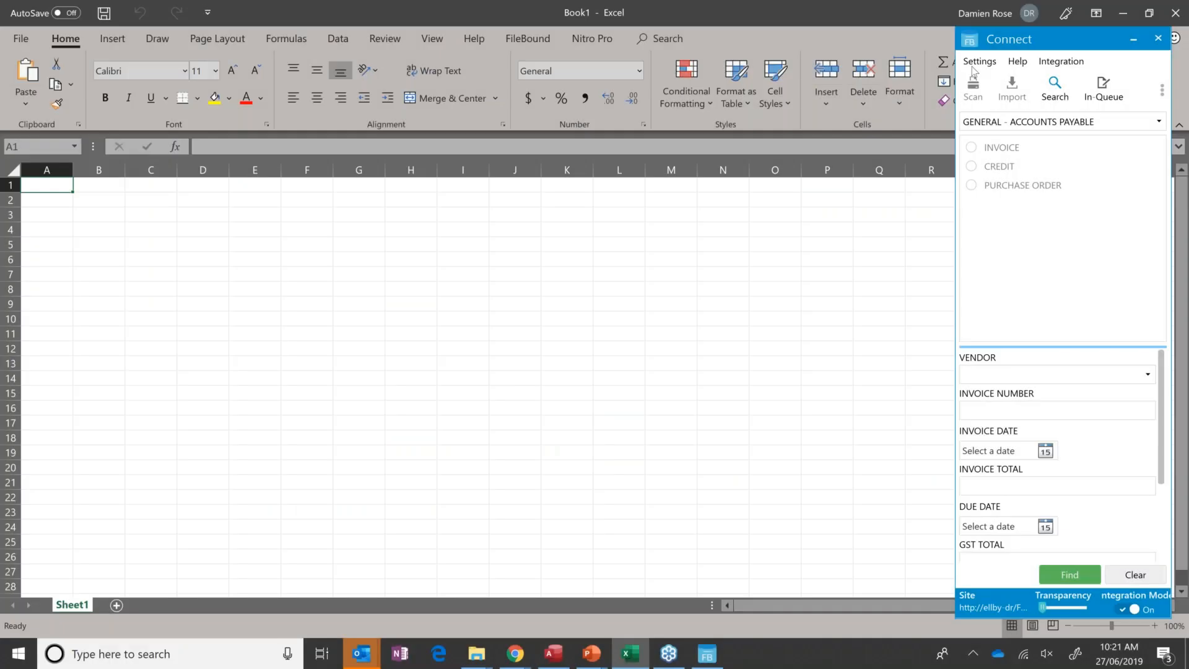
Search again for invoice number 1492 and open its INVOICE divider in the web viewer.
left_click(998, 412)
type("1492")
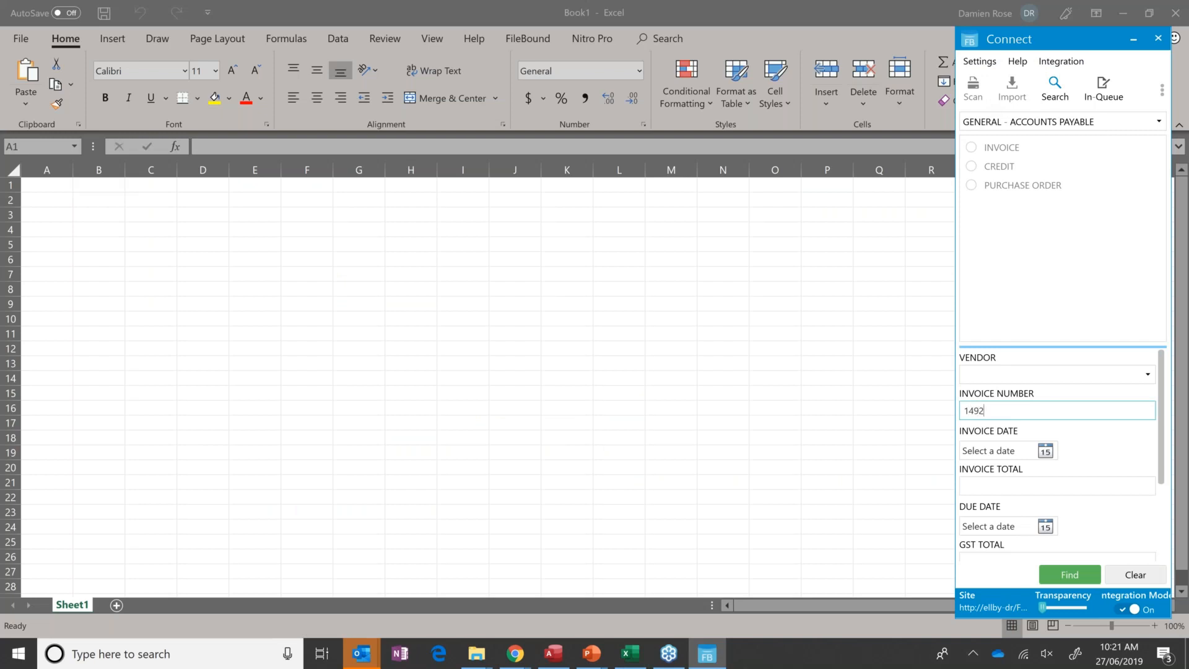
left_click(1065, 576)
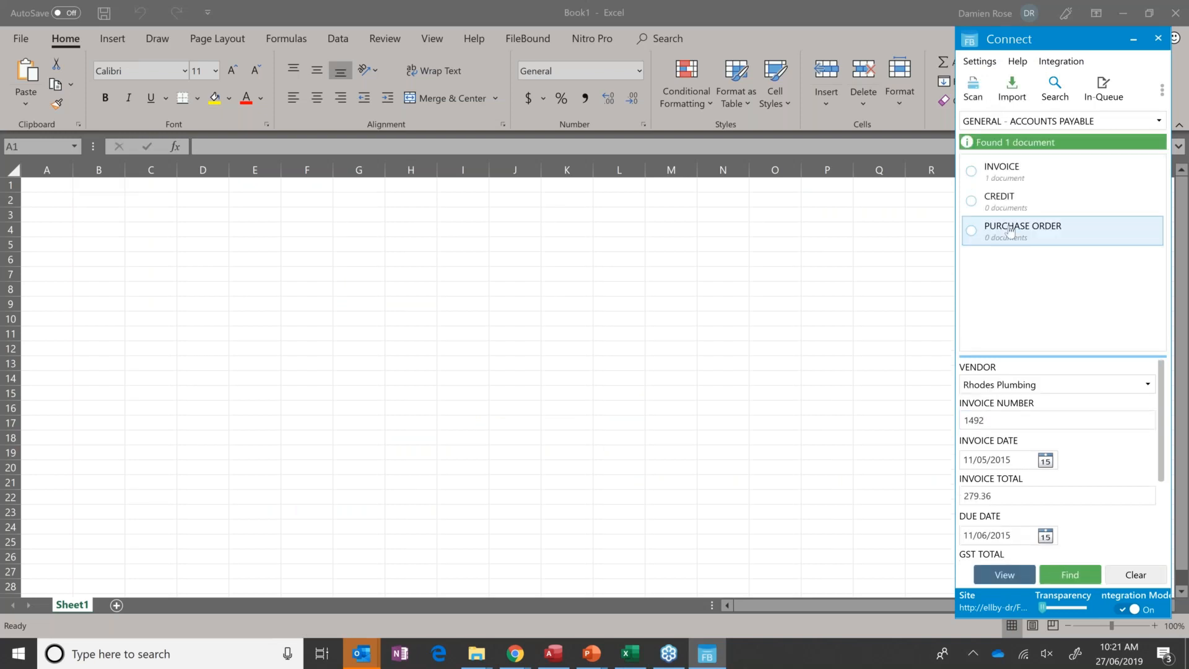
left_click(1008, 169)
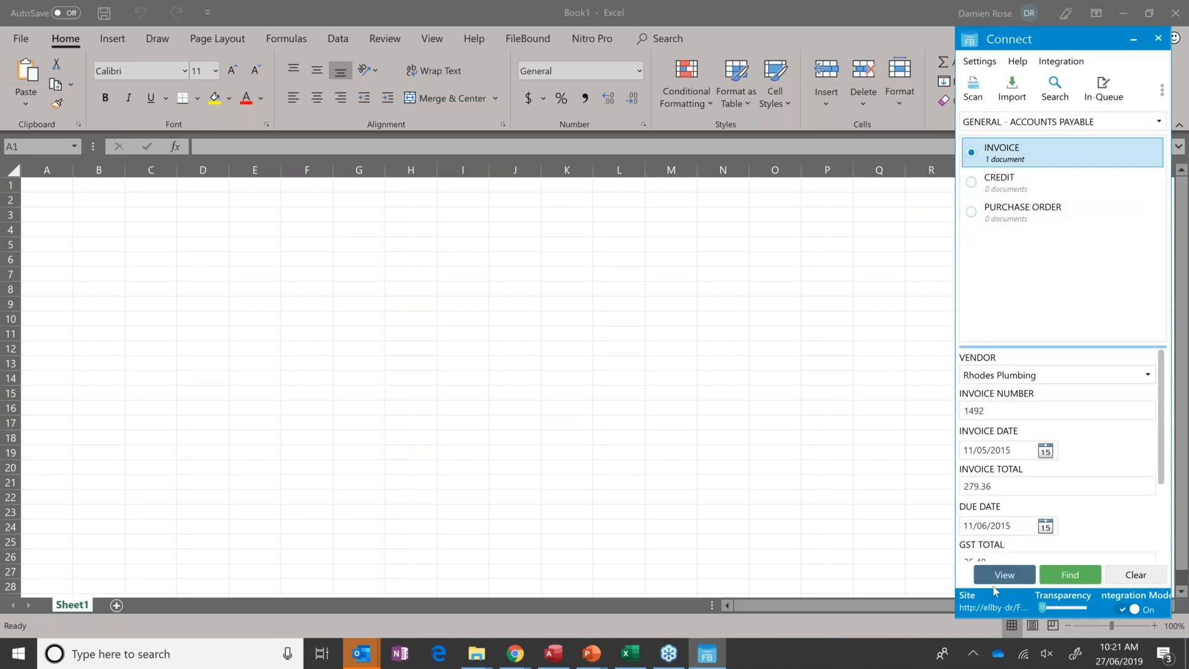
left_click(997, 575)
Switch to File Explorer, open the AP Sample Invoices folder inside Samples, and move the window beside Connect.
mouse_move(476, 654)
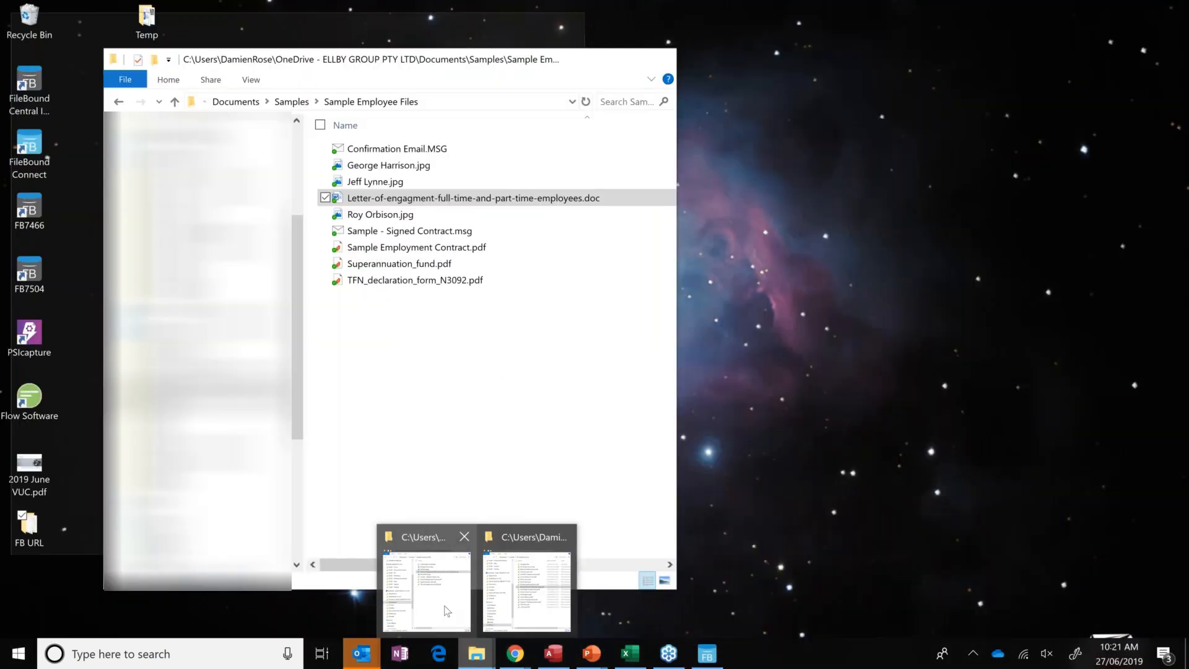
left_click(448, 612)
left_click(292, 101)
double_click(396, 154)
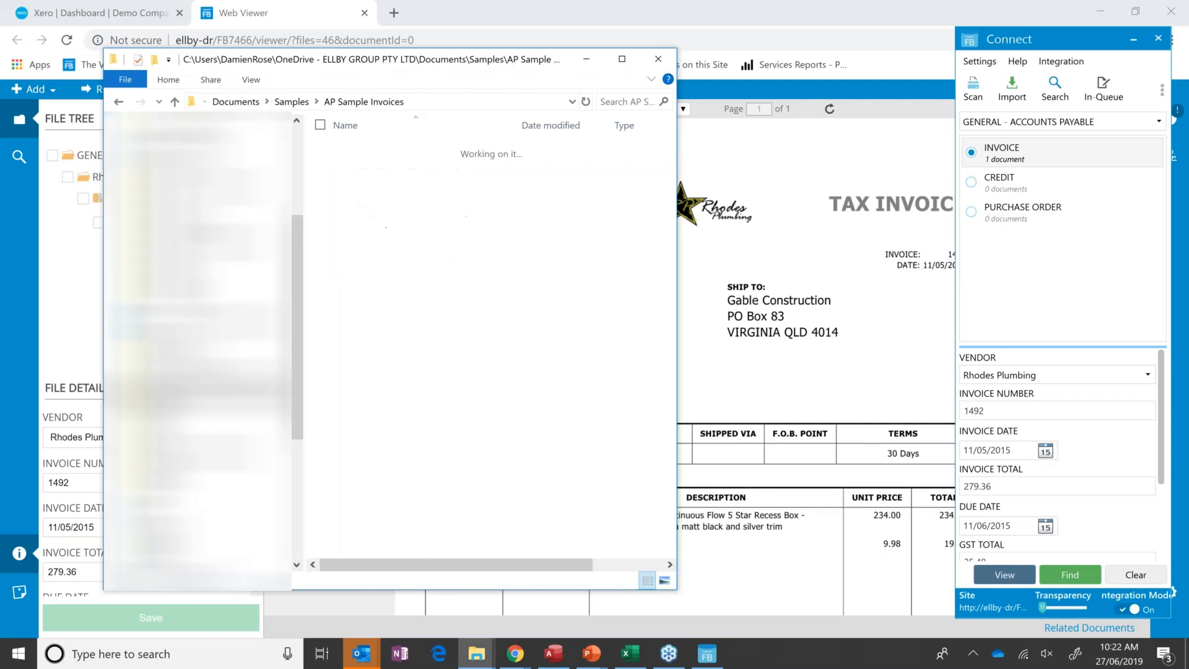
left_click_drag(396, 65, 635, 68)
Import Rhodes Plumbing Purchase Order.pdf into the PURCHASE ORDER divider of invoice file 1492 and save it.
left_click(622, 300)
left_click_drag(622, 301, 1025, 218)
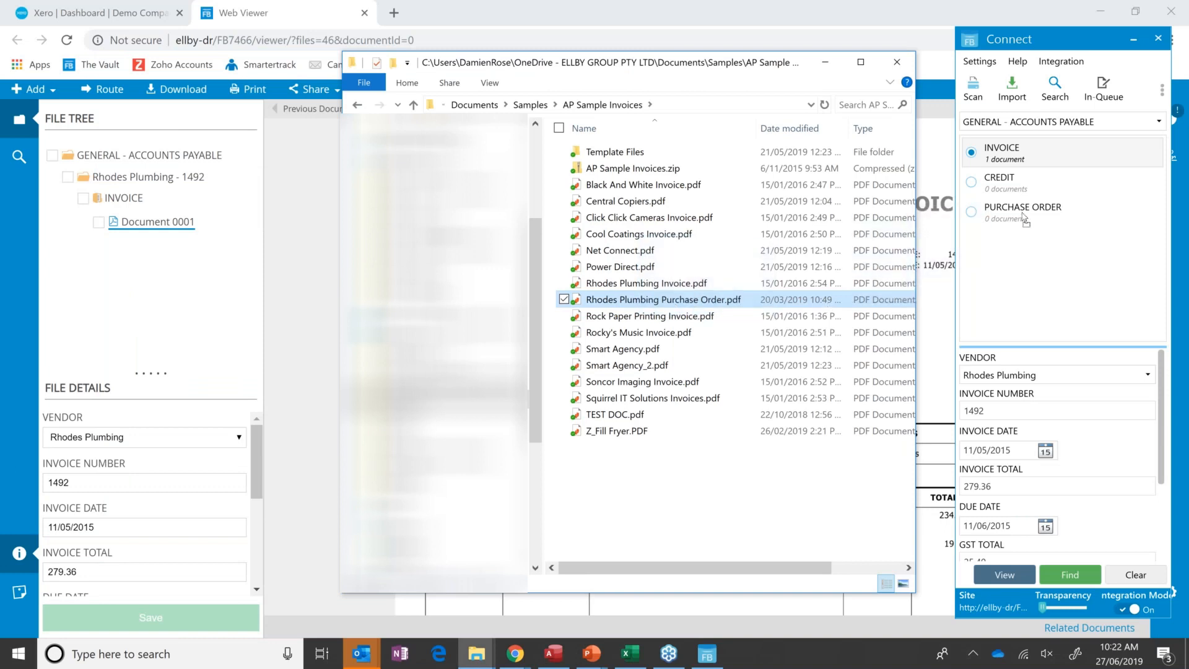
left_click_drag(1025, 218, 1025, 218)
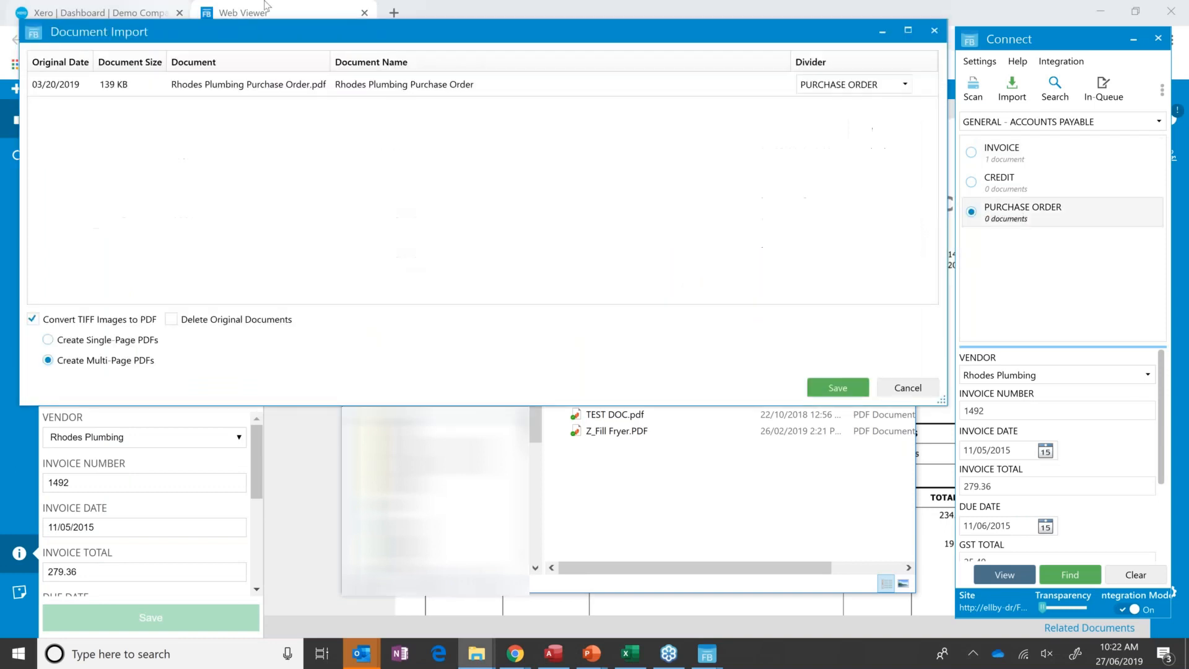
left_click(842, 386)
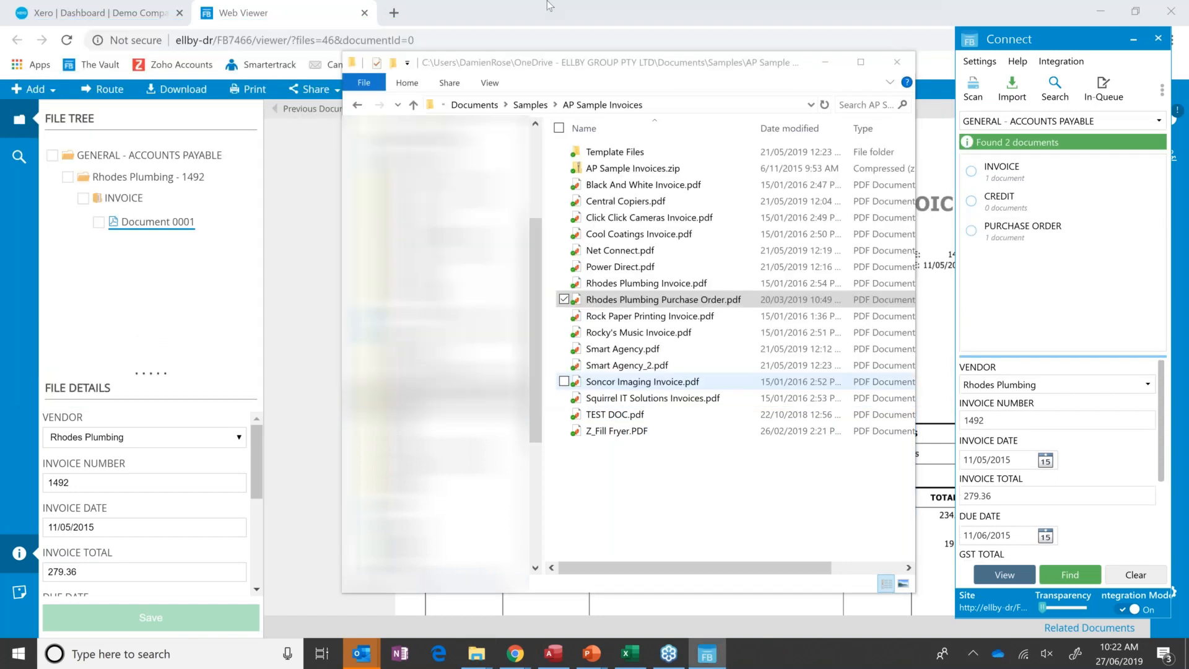
Refresh the web viewer to check the Rhodes Plumbing file tree for the imported purchase order, and close the viewer.
left_click(549, 6)
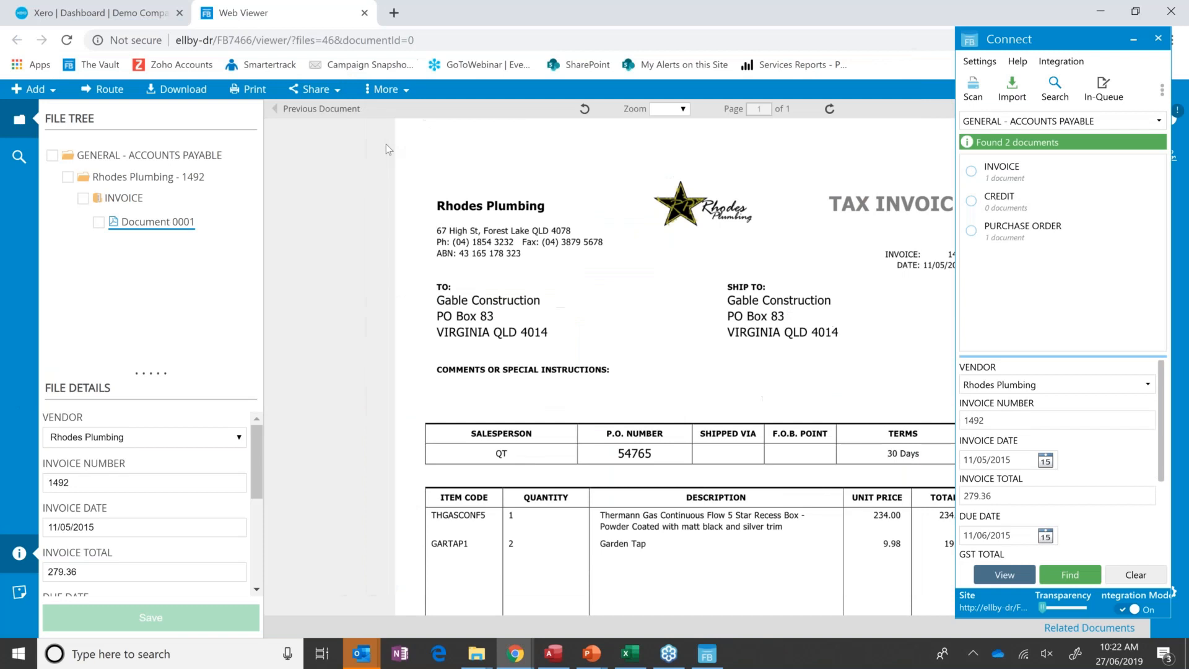
left_click(68, 41)
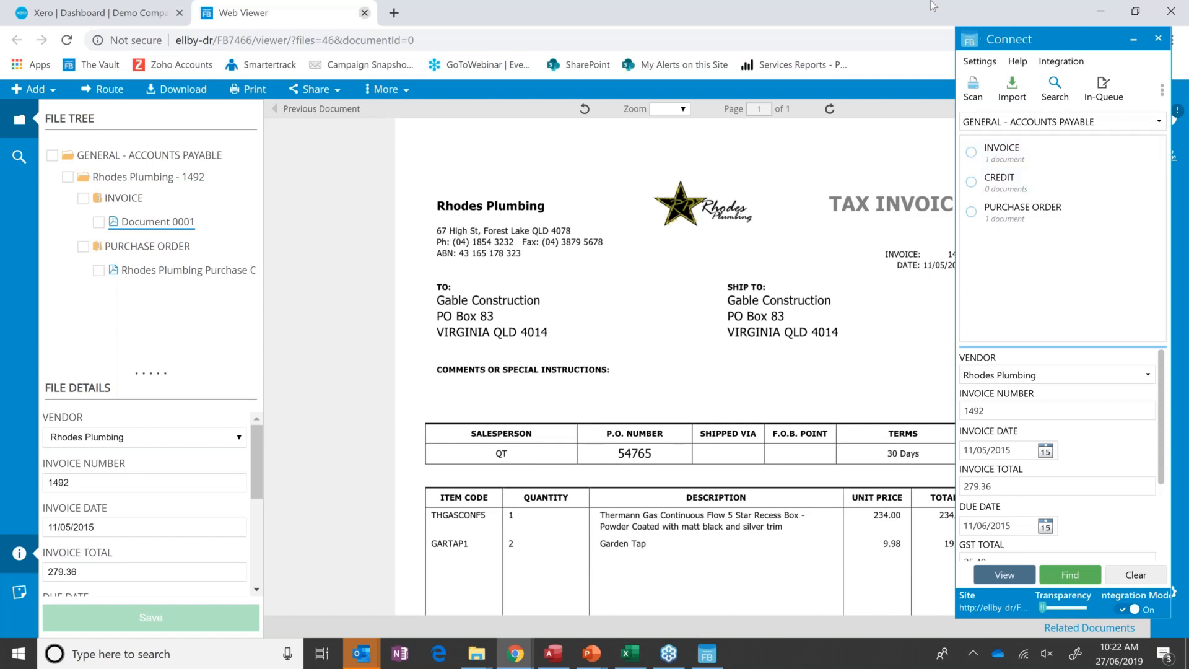
left_click(364, 13)
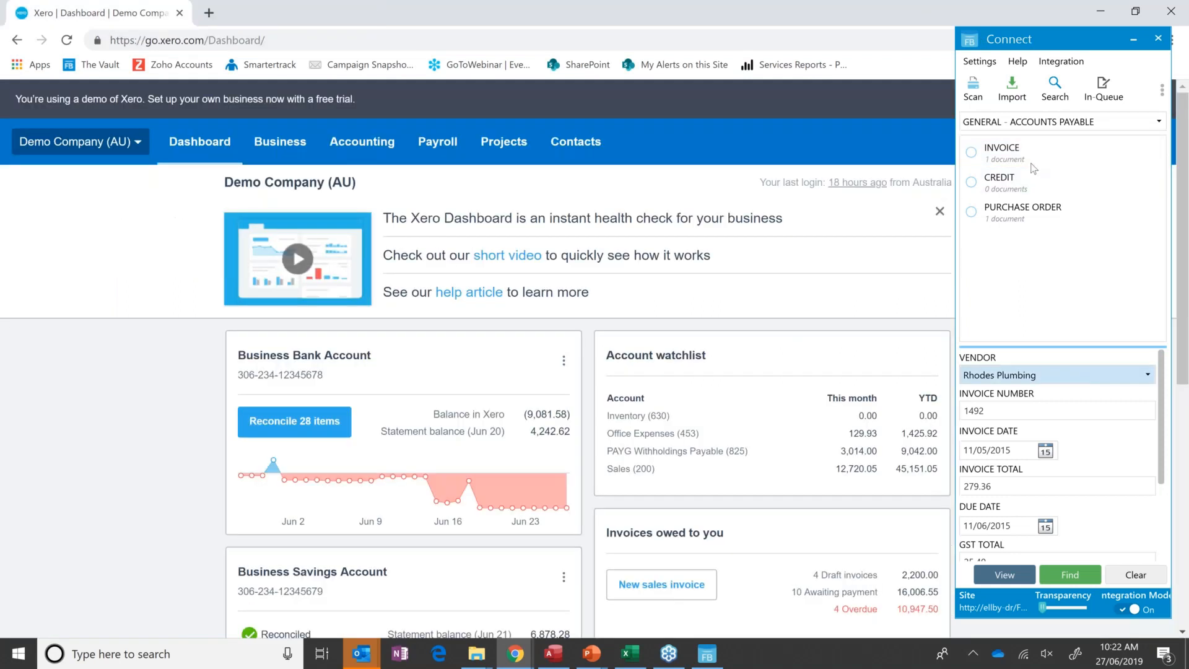
Switch the project to HR - EMPLOYEES, find the employee by first name, and view the employee's file.
left_click(1070, 124)
left_click(1019, 222)
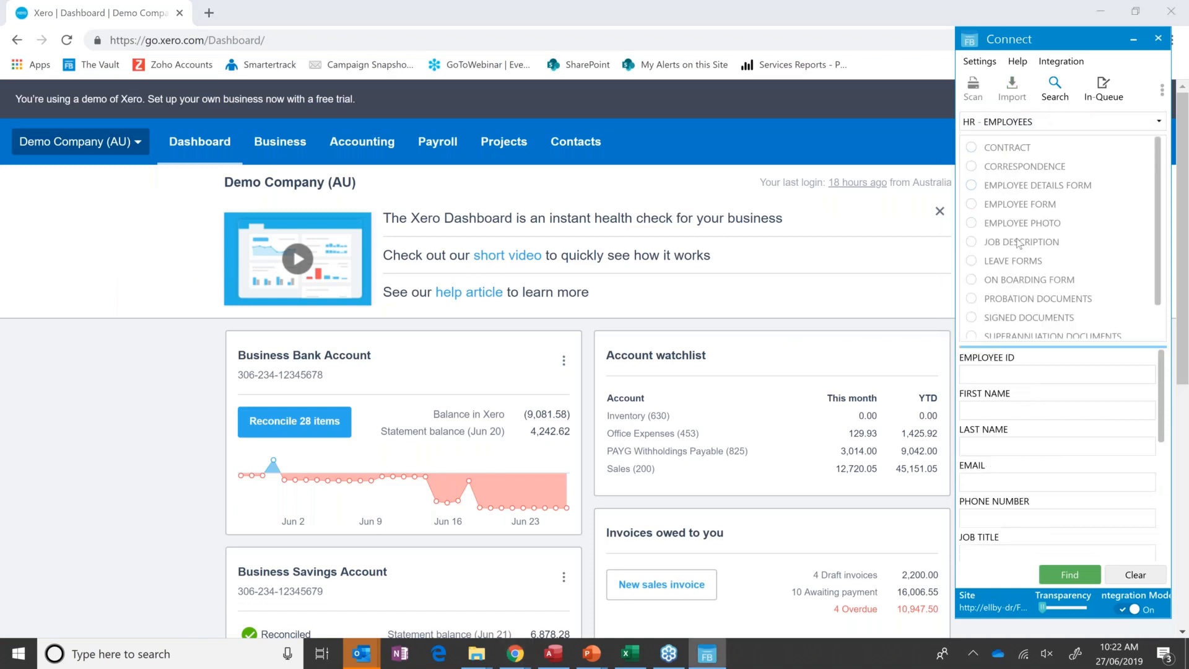
left_click(1004, 411)
type("Roy")
key("Return")
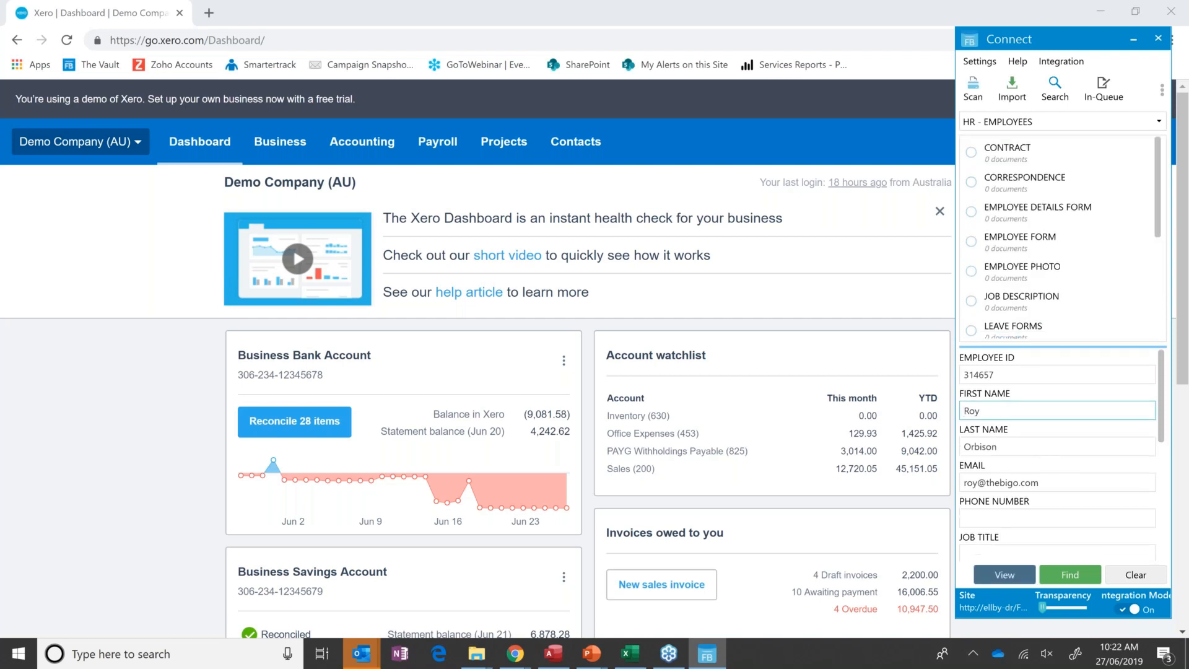
left_click(1014, 576)
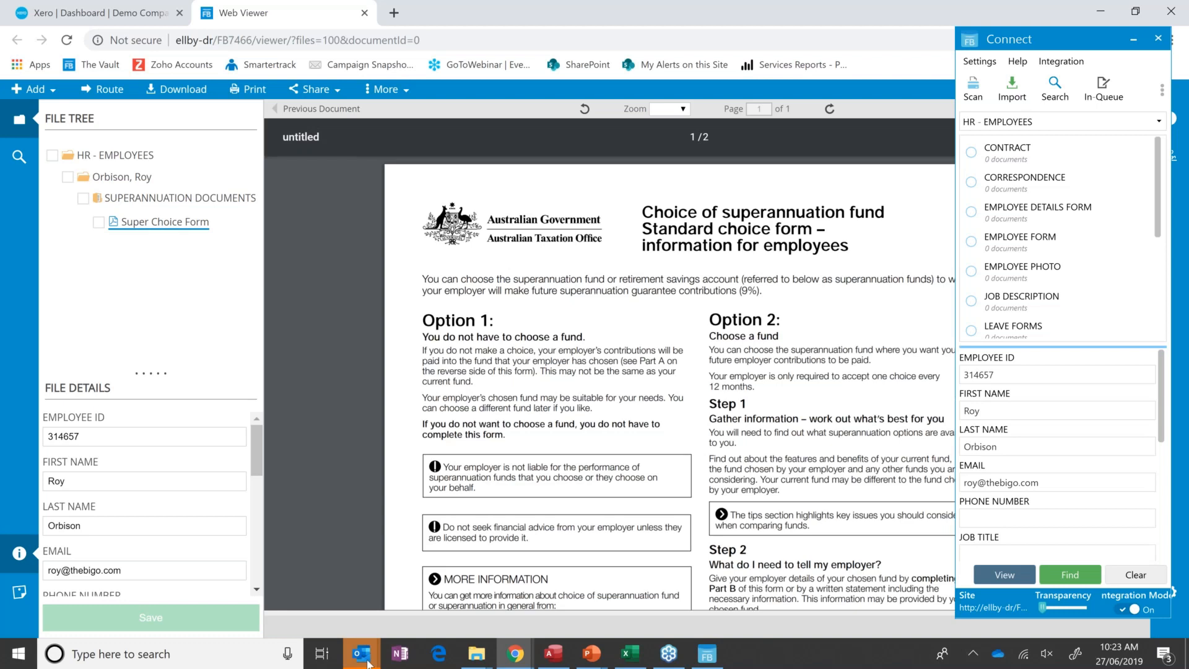
Switch to Outlook and send the Tax File Declaration Form email to the employee's CORRESPONDENCE divider.
mouse_move(368, 664)
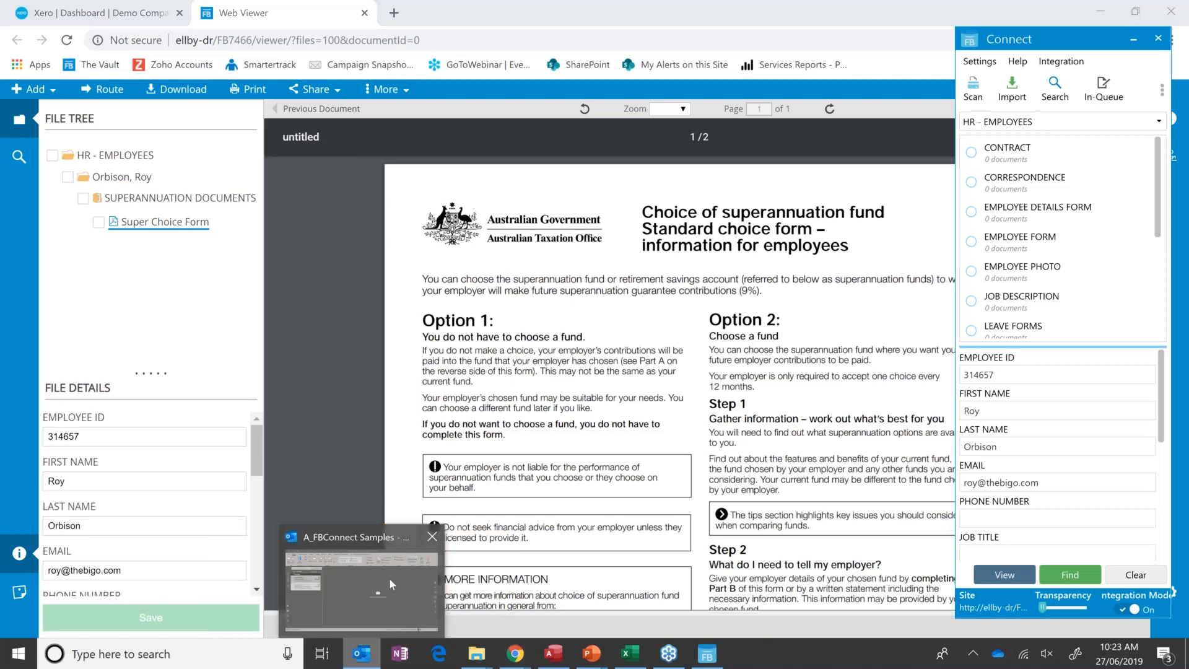
left_click(389, 578)
left_click(134, 240)
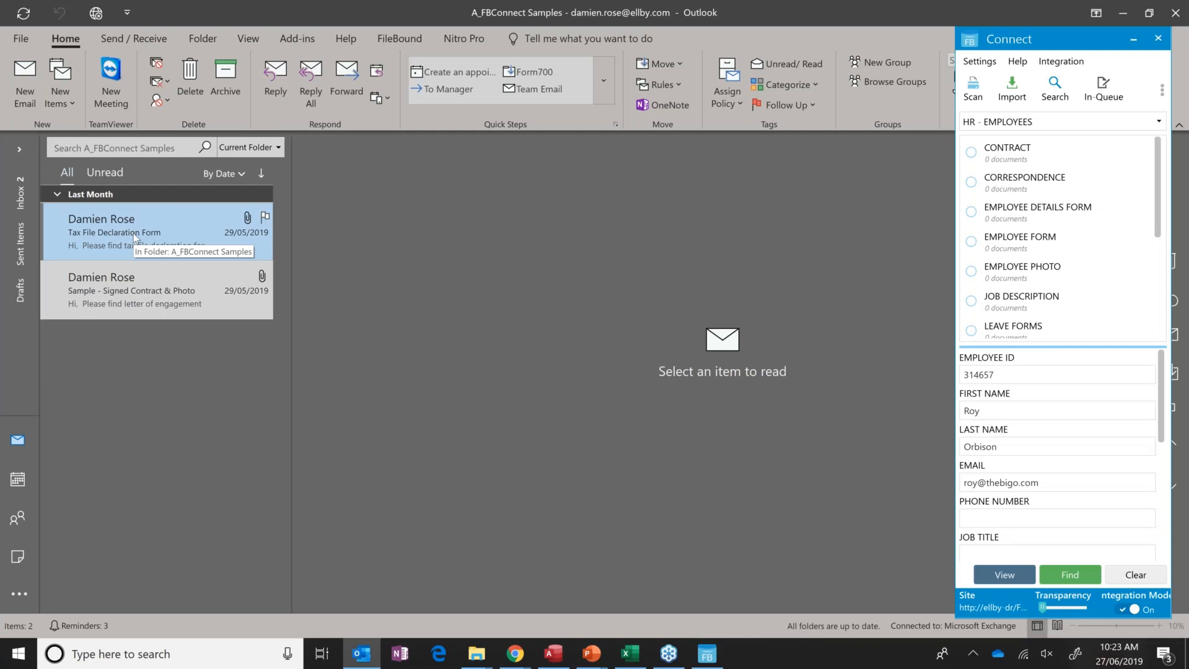
left_click_drag(133, 233, 1025, 192)
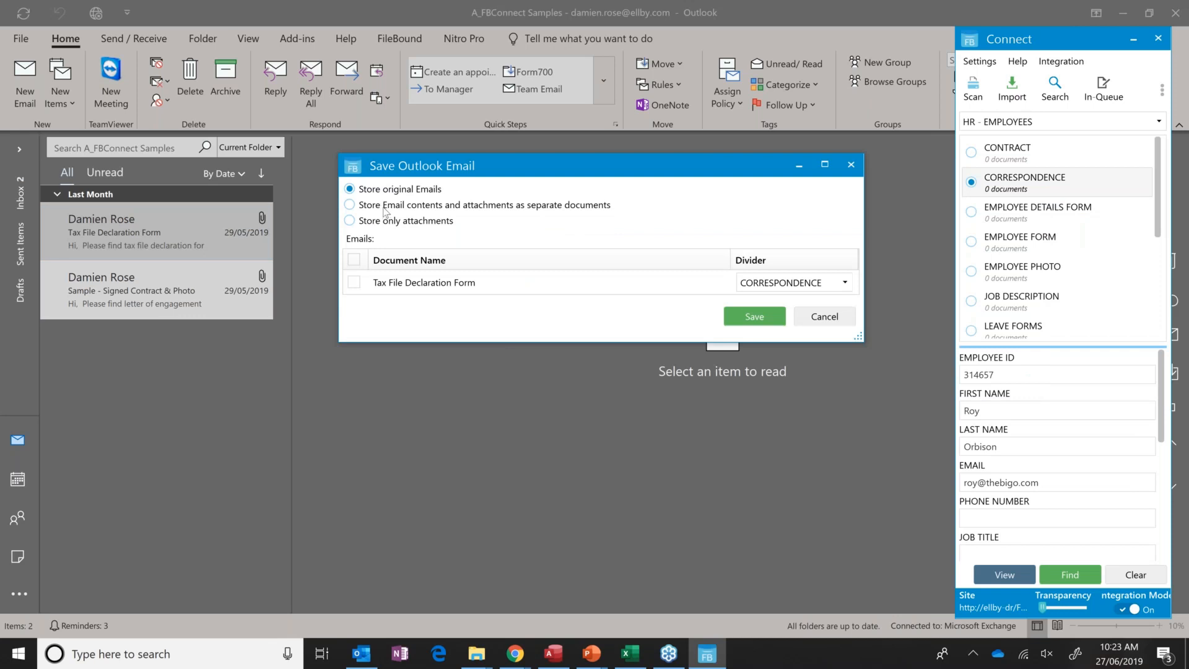
Save the email contents under CORRESPONDENCE and the TFN Declaration Form attachment under TAX DOCUMENTS as separate documents.
left_click(384, 210)
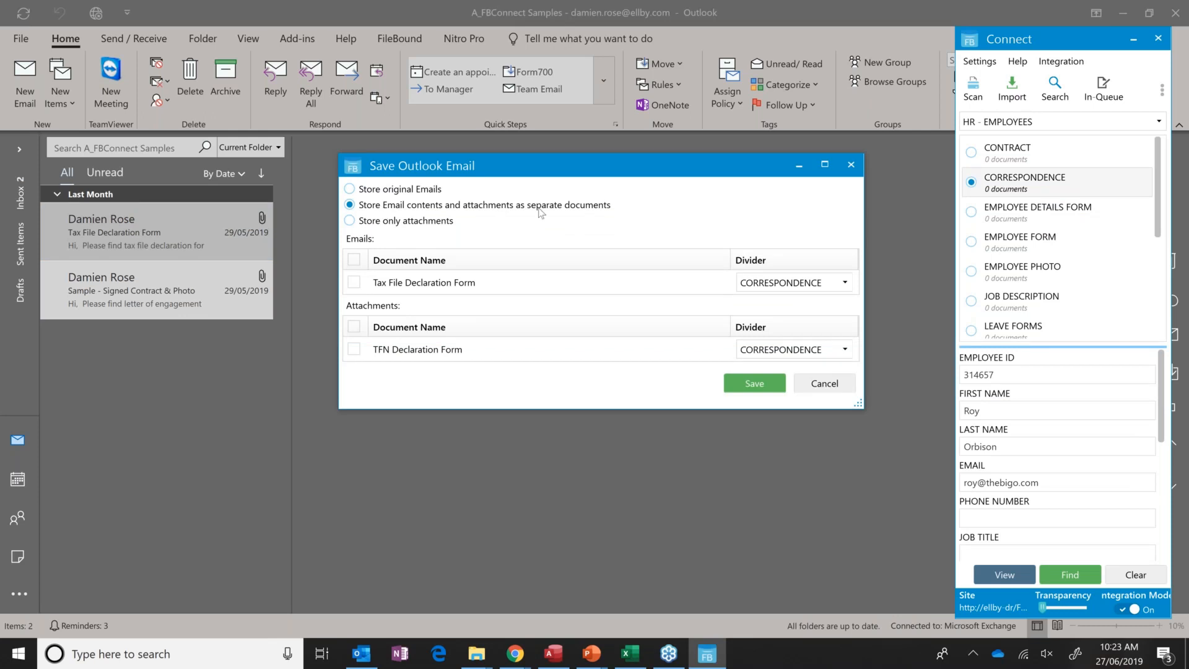
left_click(425, 283)
left_click(354, 283)
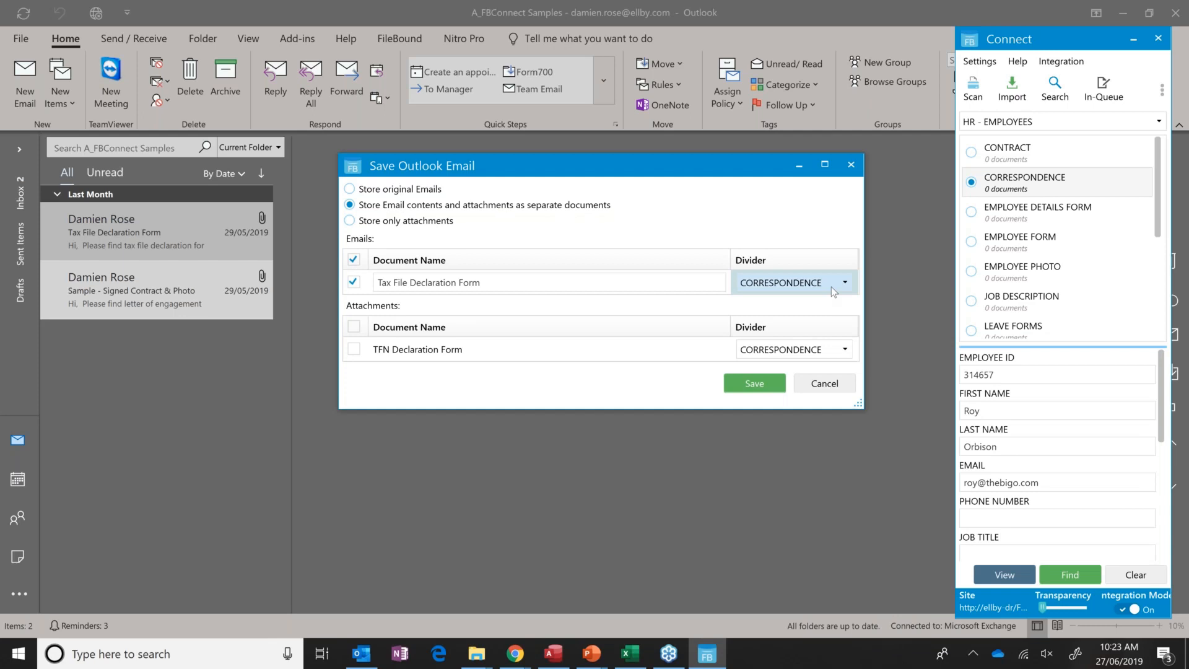
left_click(354, 350)
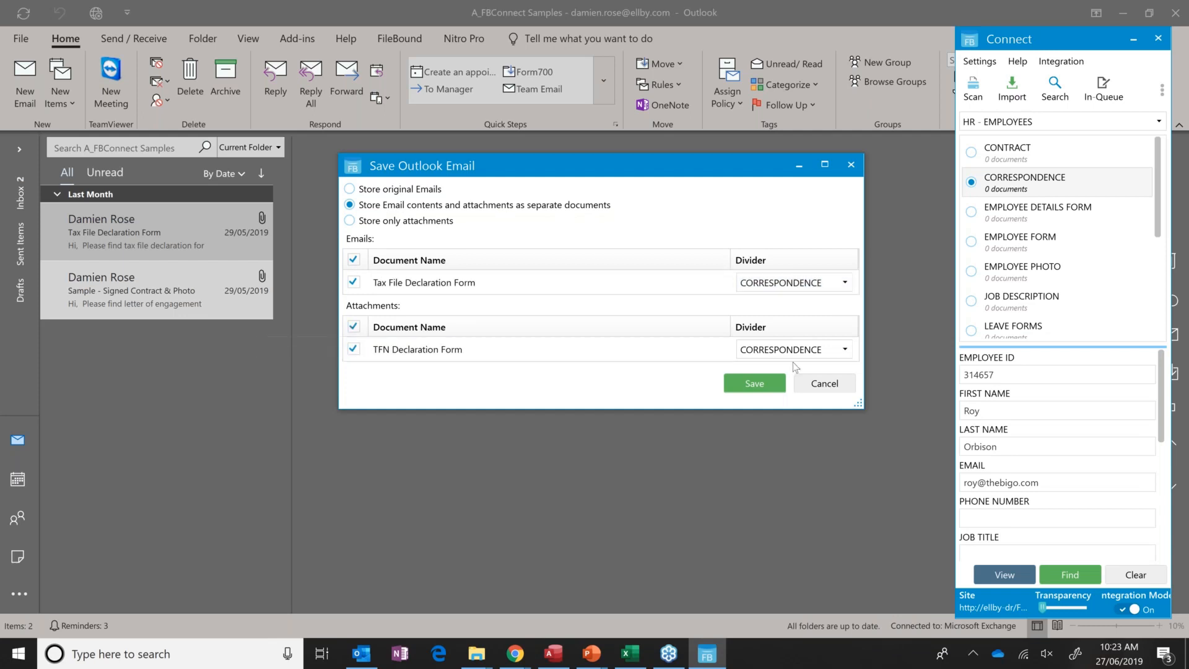
left_click(842, 349)
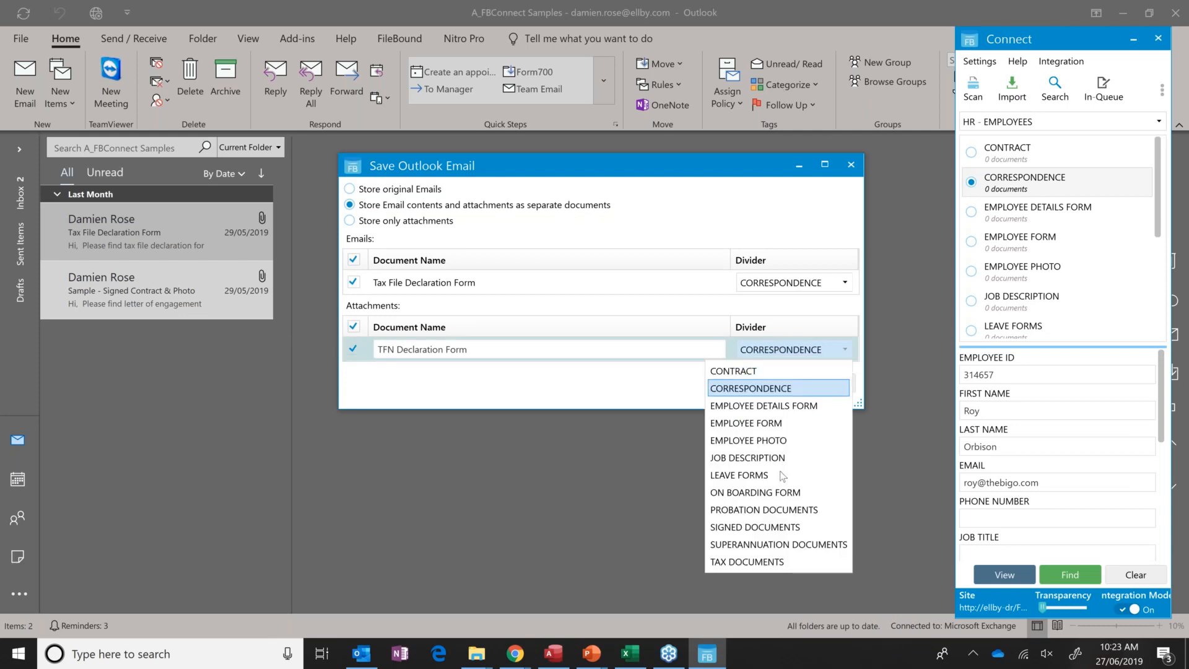
left_click(765, 562)
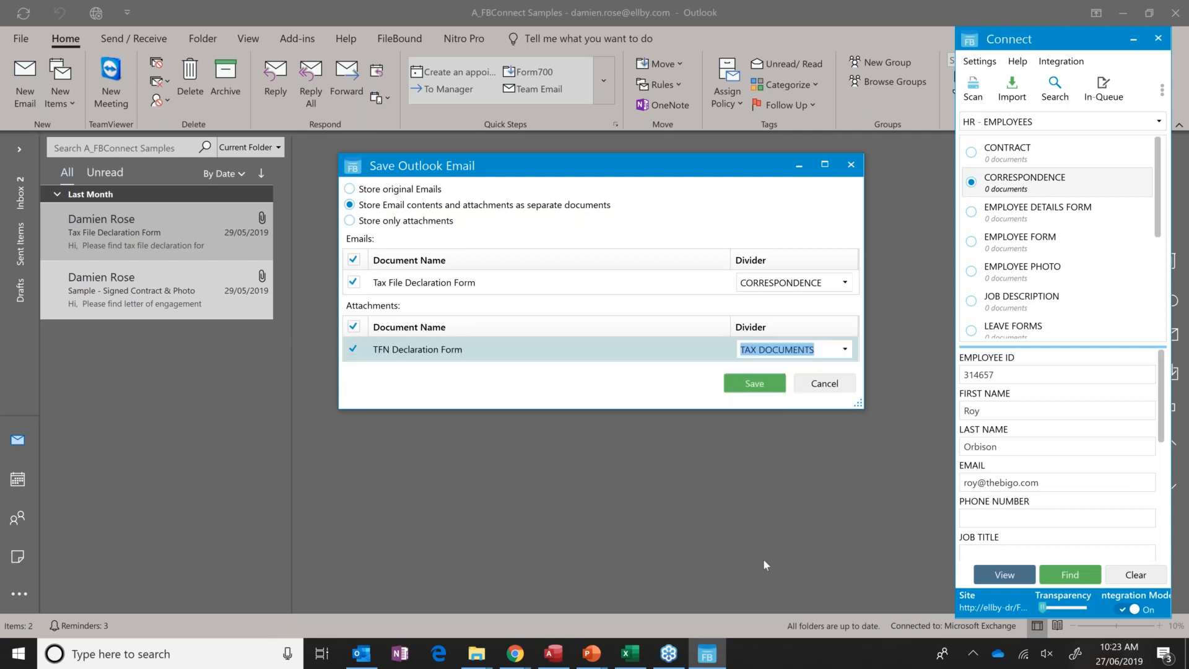
left_click(756, 391)
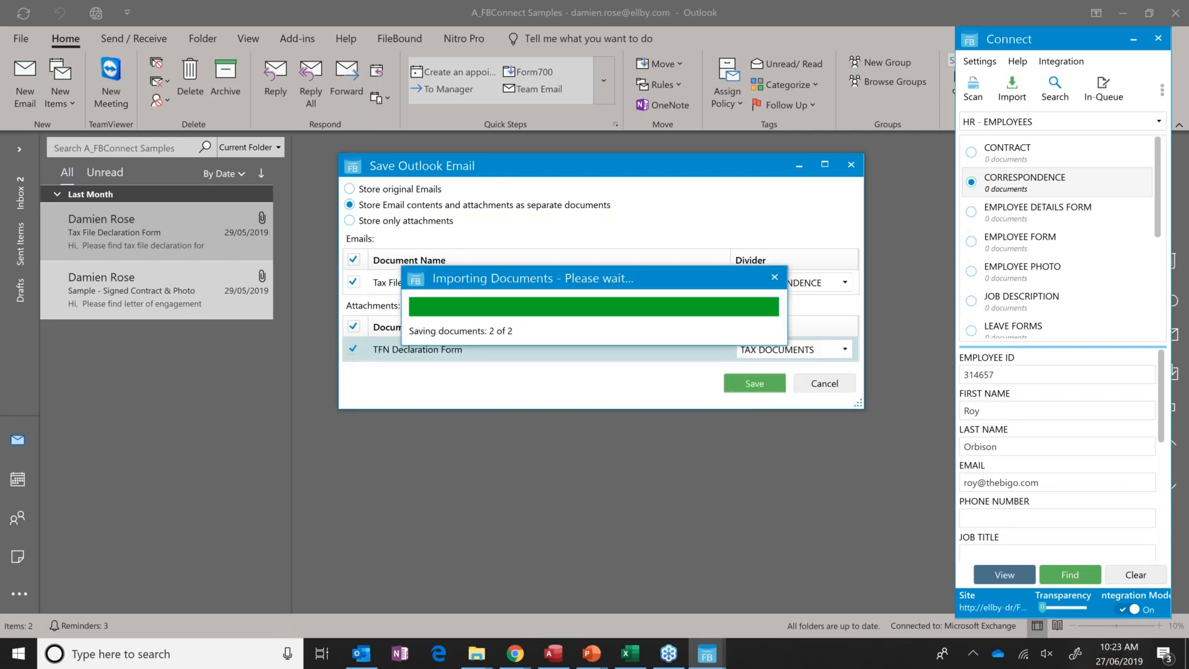
Switch to the web viewer in Chrome, refresh the employee's file tree and view the TFN Declaration Form under TAX DOCUMENTS.
left_click(515, 653)
left_click(432, 588)
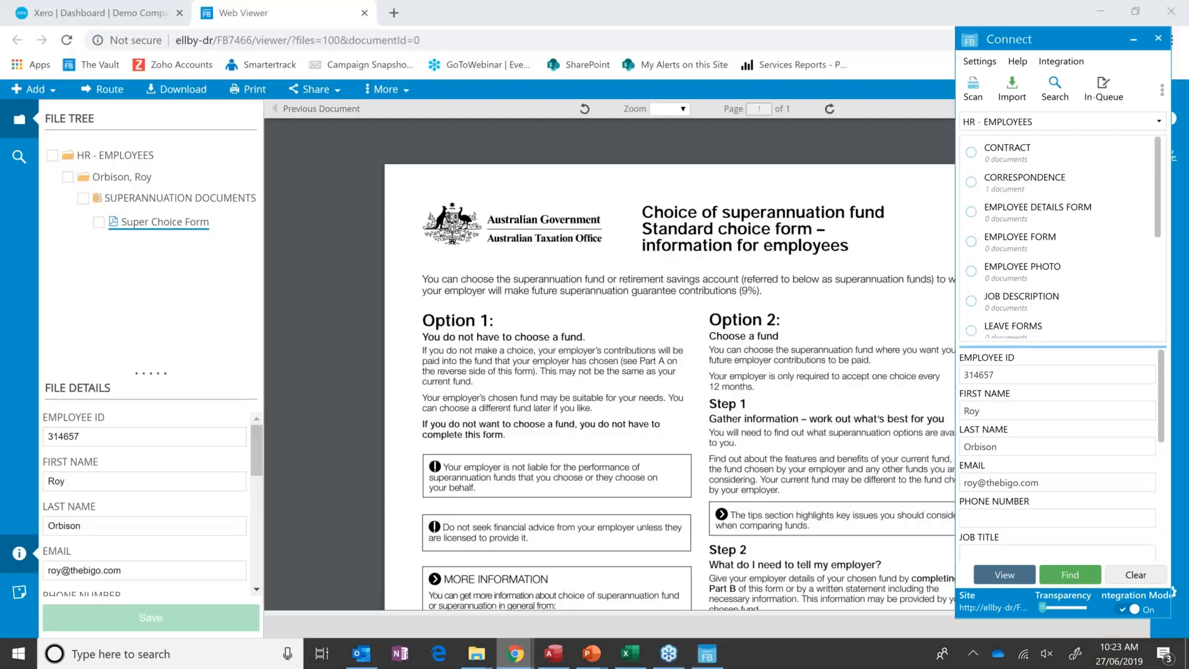
left_click(67, 41)
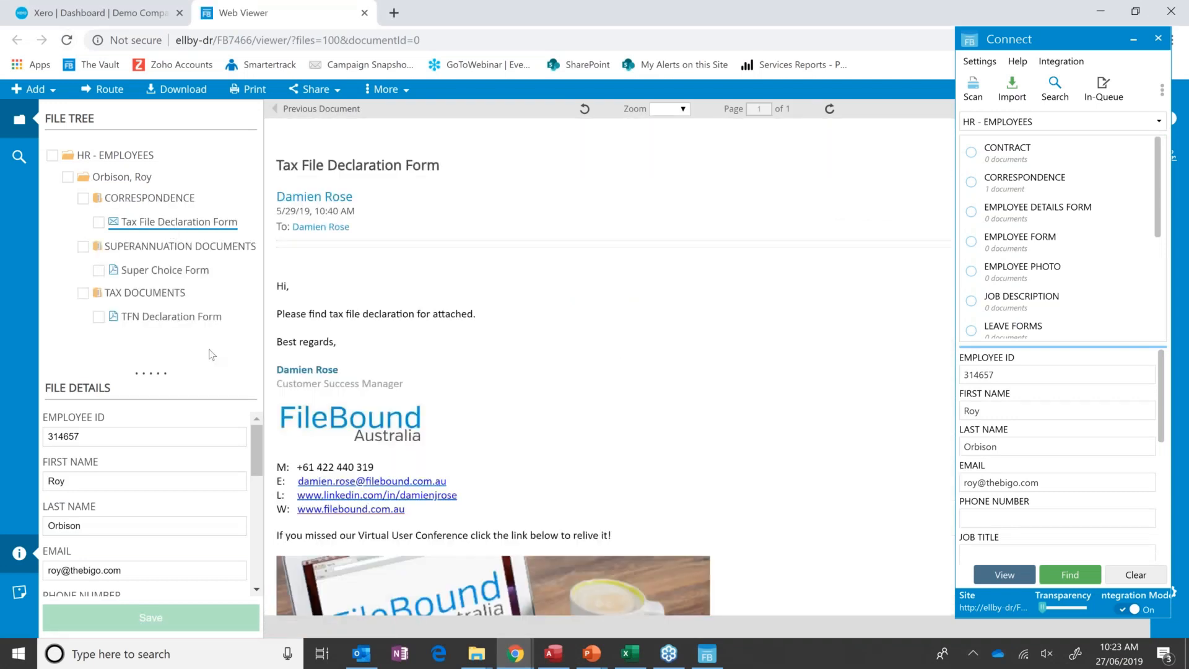
left_click(171, 317)
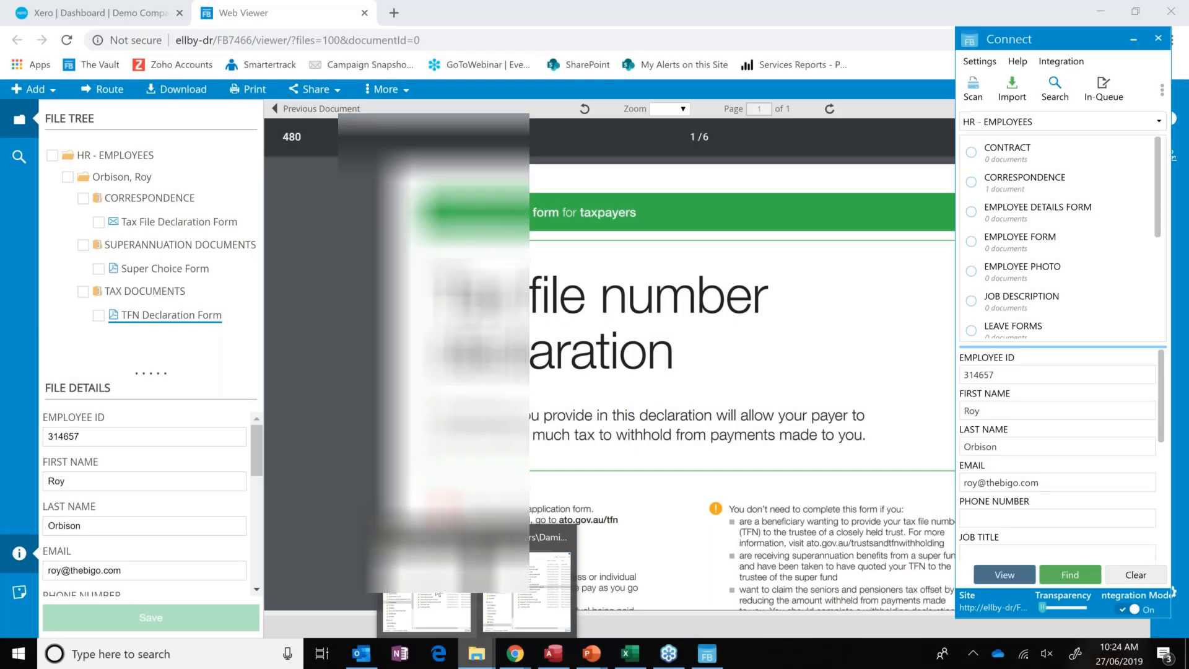
Switch to File Explorer and open Sample Employment Contract.pdf from the Sample Employee Files folder under Samples.
left_click(543, 536)
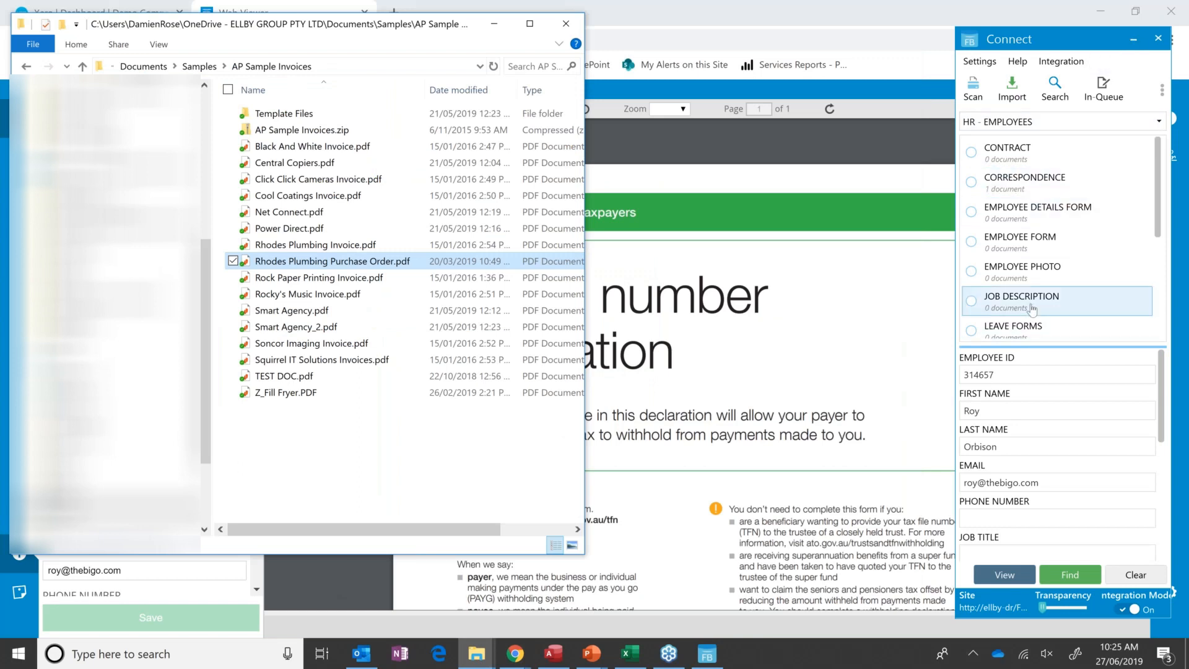
left_click(199, 67)
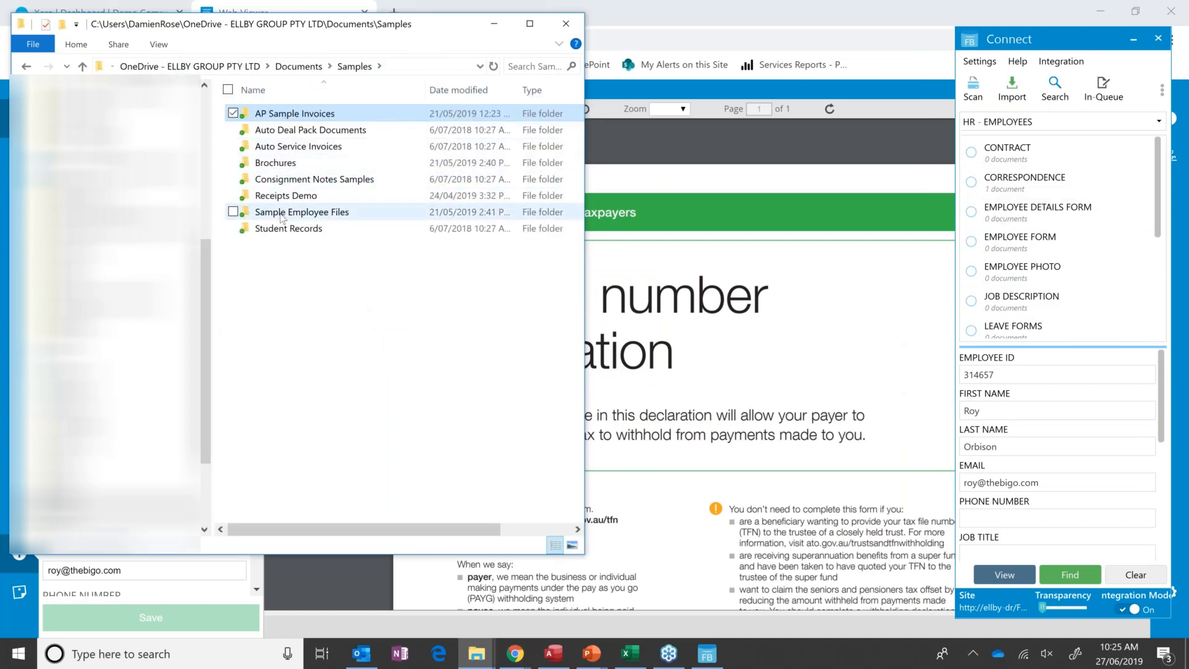
double_click(281, 215)
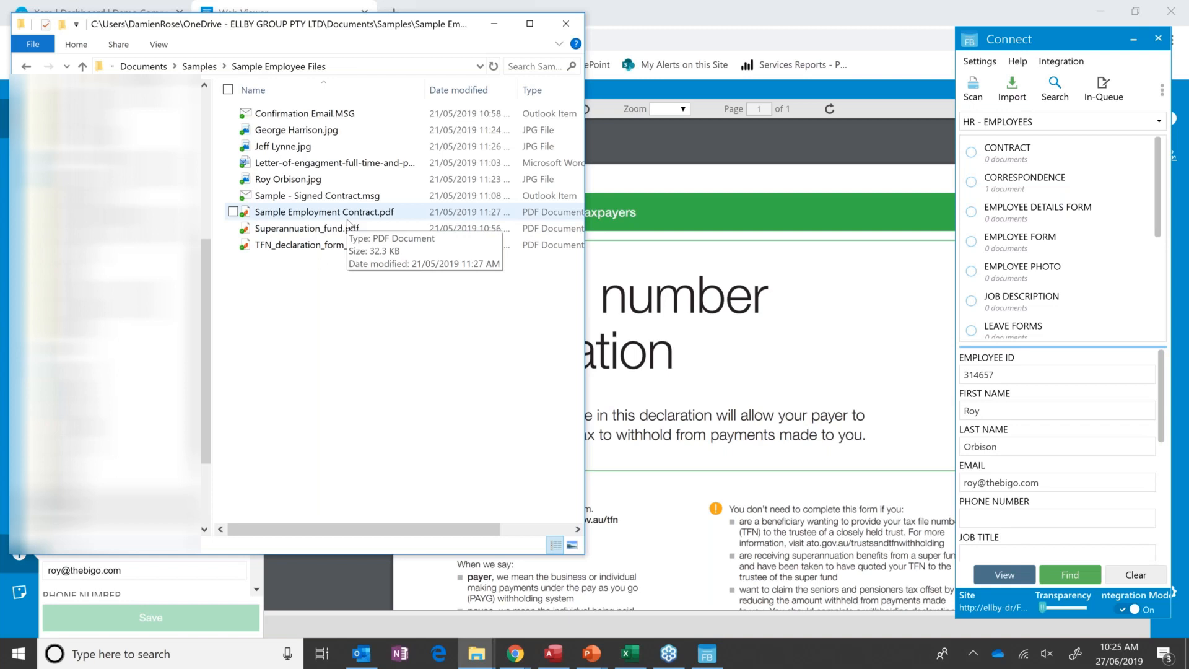
left_click(336, 217)
double_click(336, 217)
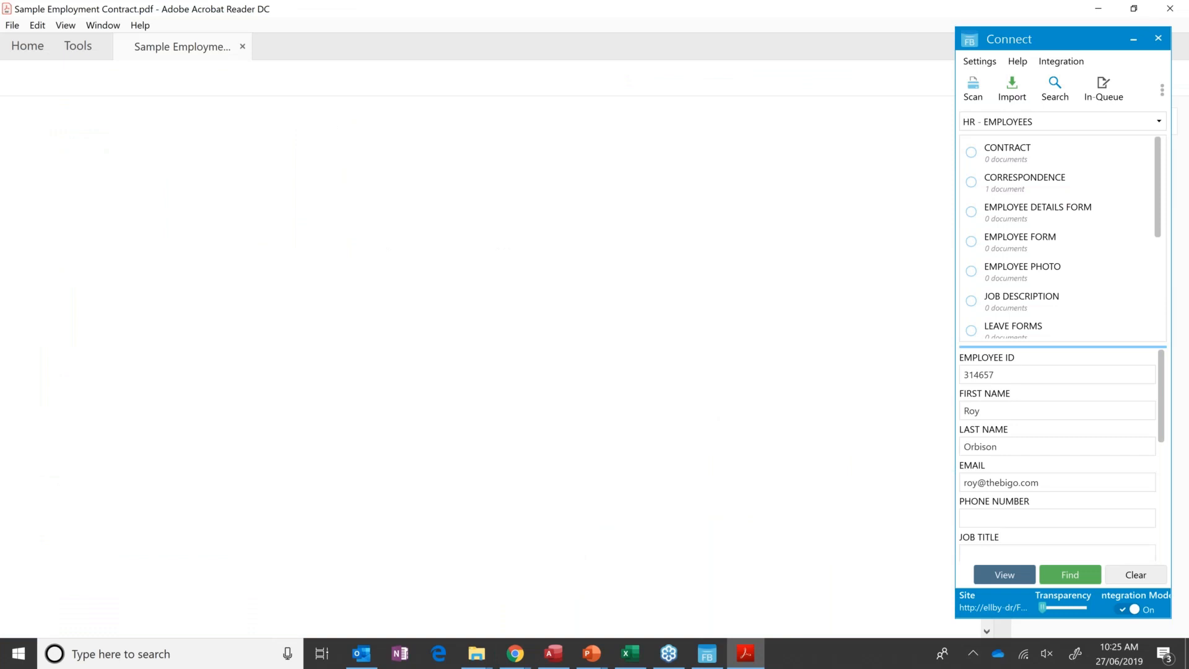
Print all pages of the employment contract PDF to the FileBound Printer.
left_click(12, 26)
left_click(66, 351)
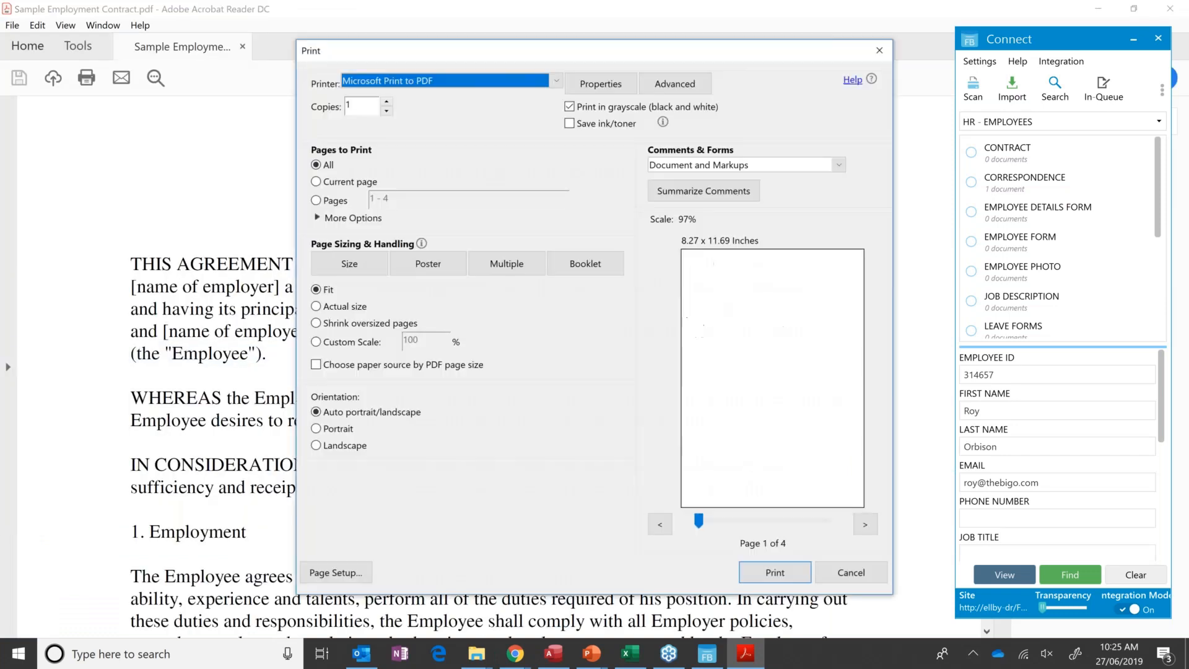
left_click(446, 81)
left_click(417, 124)
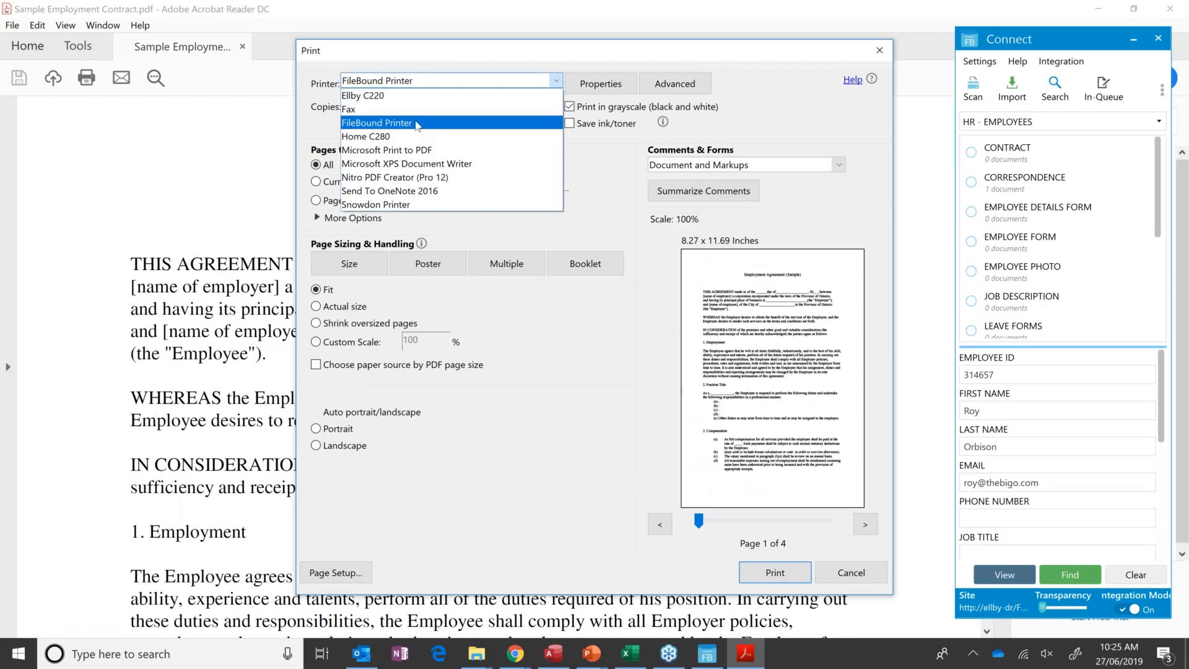
left_click(774, 573)
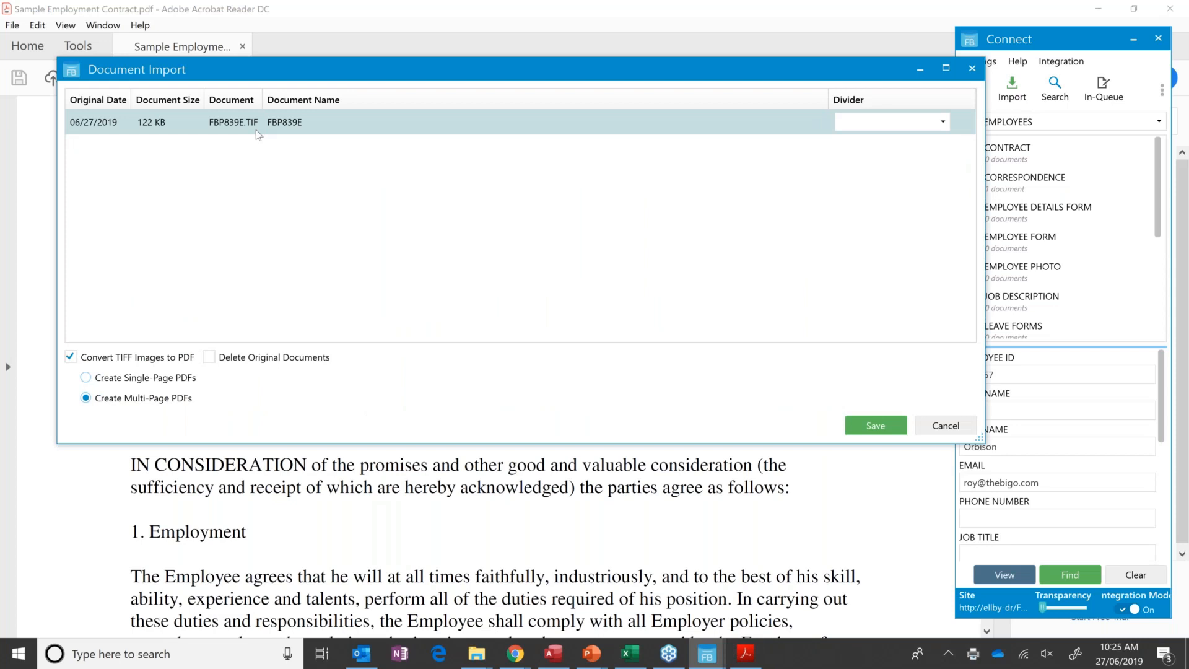
Rename the printed document in the Document Import list as Employment Contract.
left_click(319, 121)
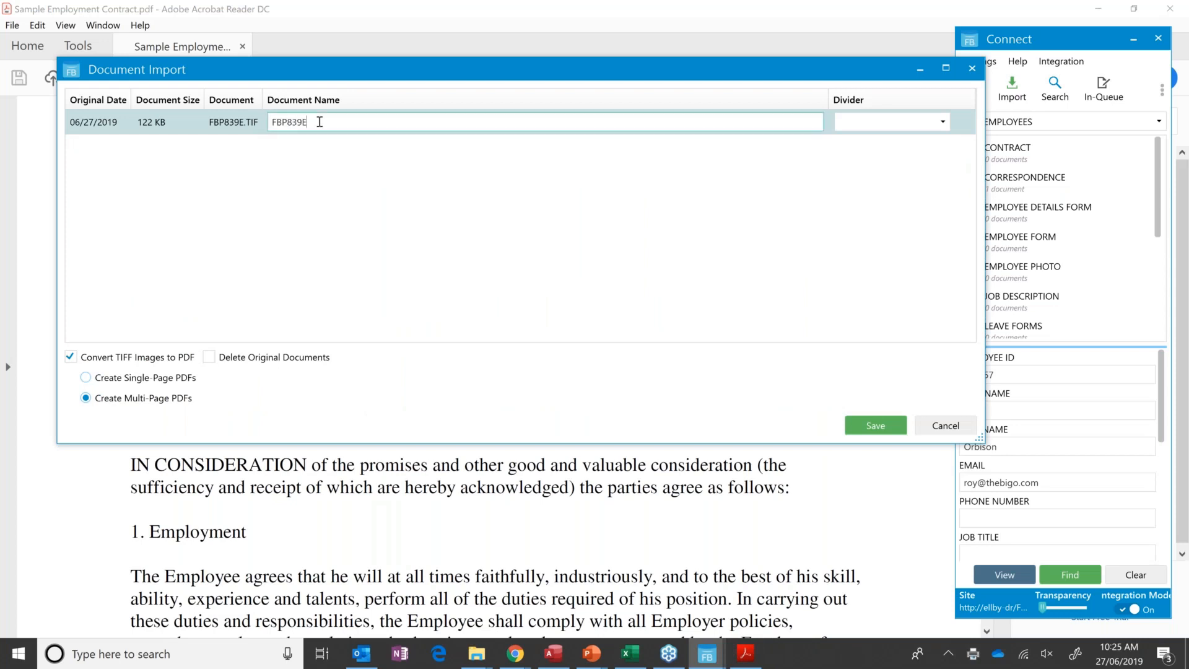
key("BackSpace")
key("BackSpace")
key("BackSpace")
key("BackSpace")
key("BackSpace")
key("BackSpace")
key("BackSpace")
type("Employ")
type("em")
key("BackSpace")
key("BackSpace")
type("ment Contract")
key("Return")
Assign the printed contract to the CONTRACT divider and save the import.
left_click(926, 123)
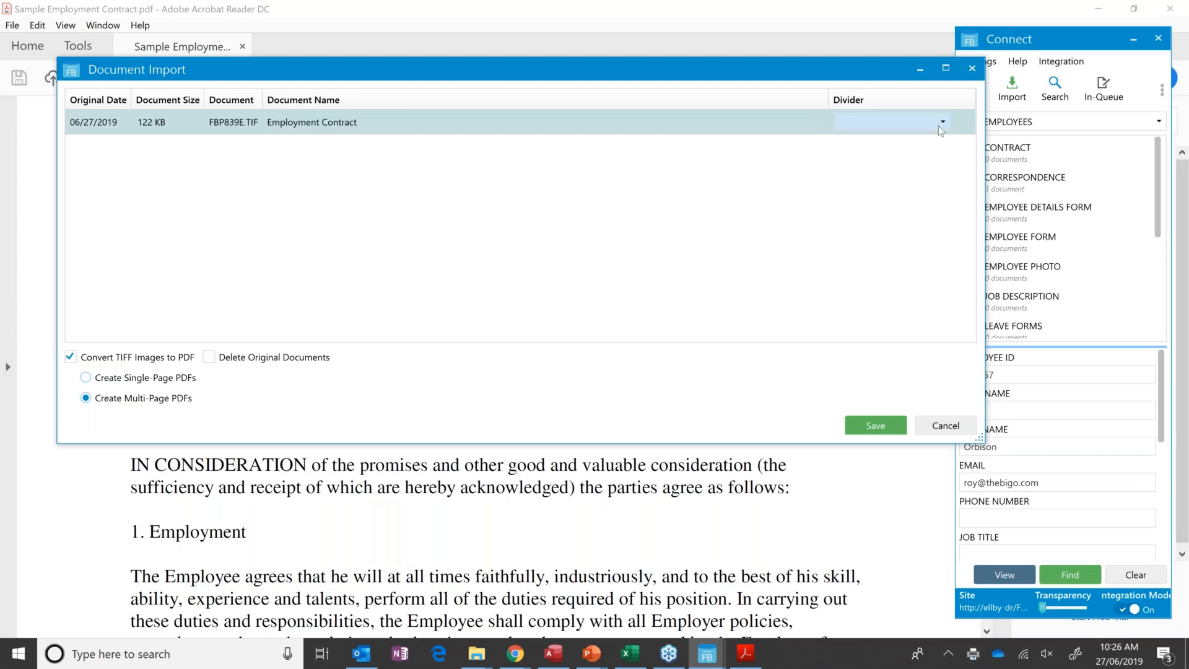
left_click(914, 143)
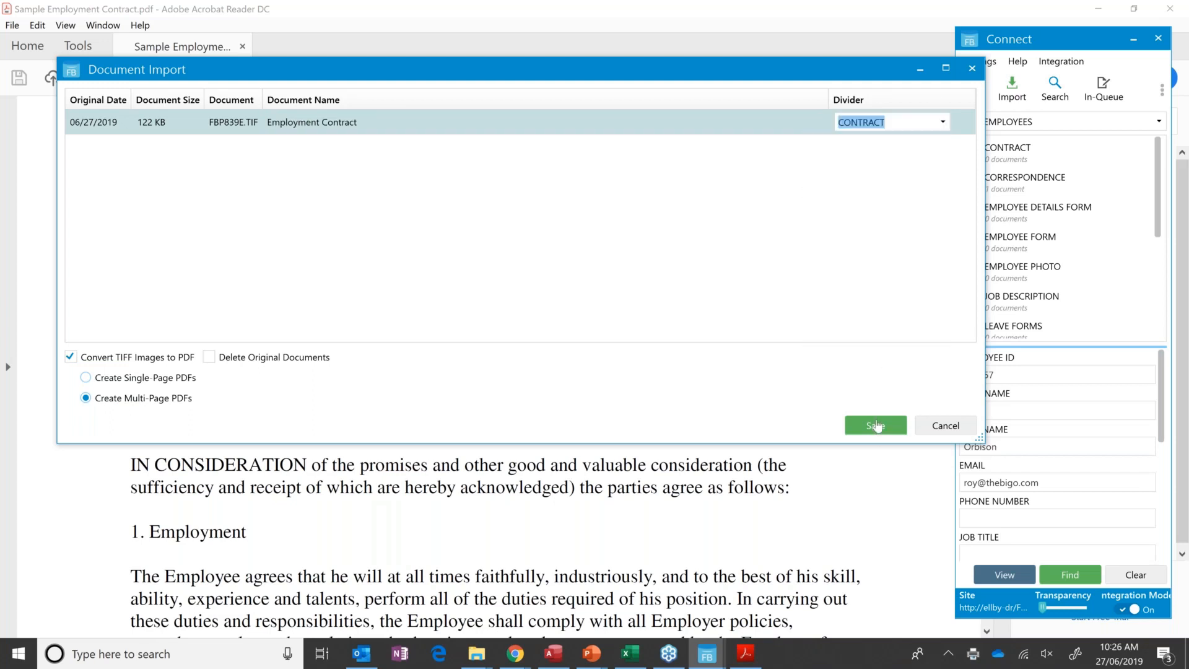
left_click(875, 425)
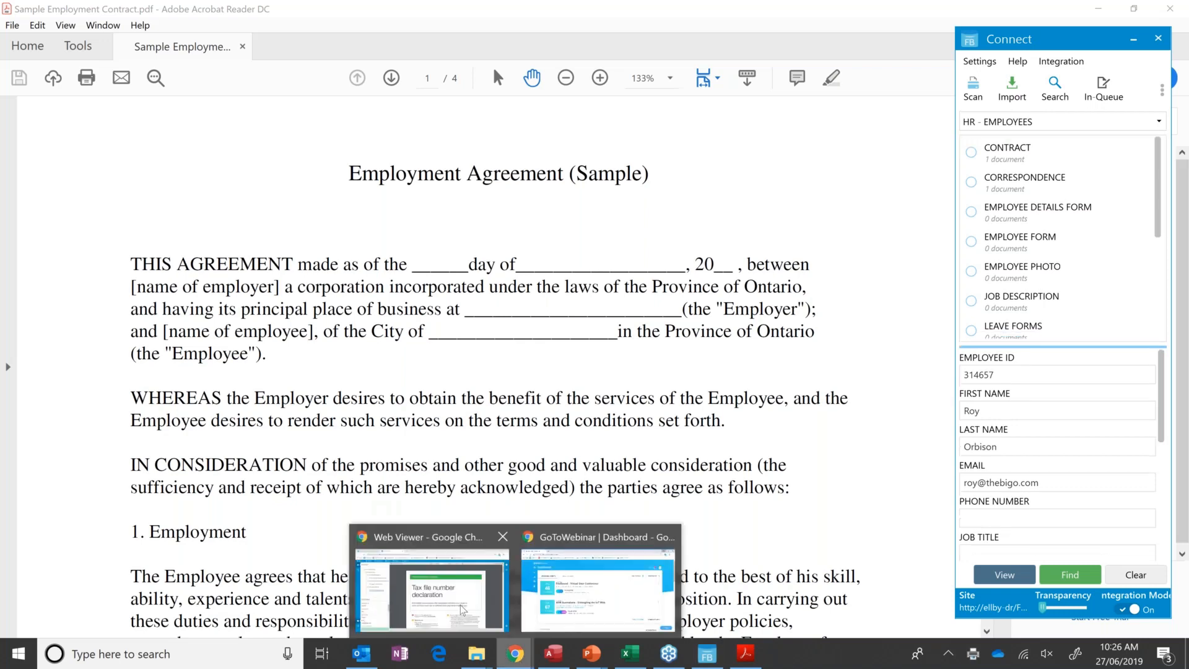
Return to the web viewer in Chrome and refresh it to check the employee's file for the imported contract.
left_click(431, 589)
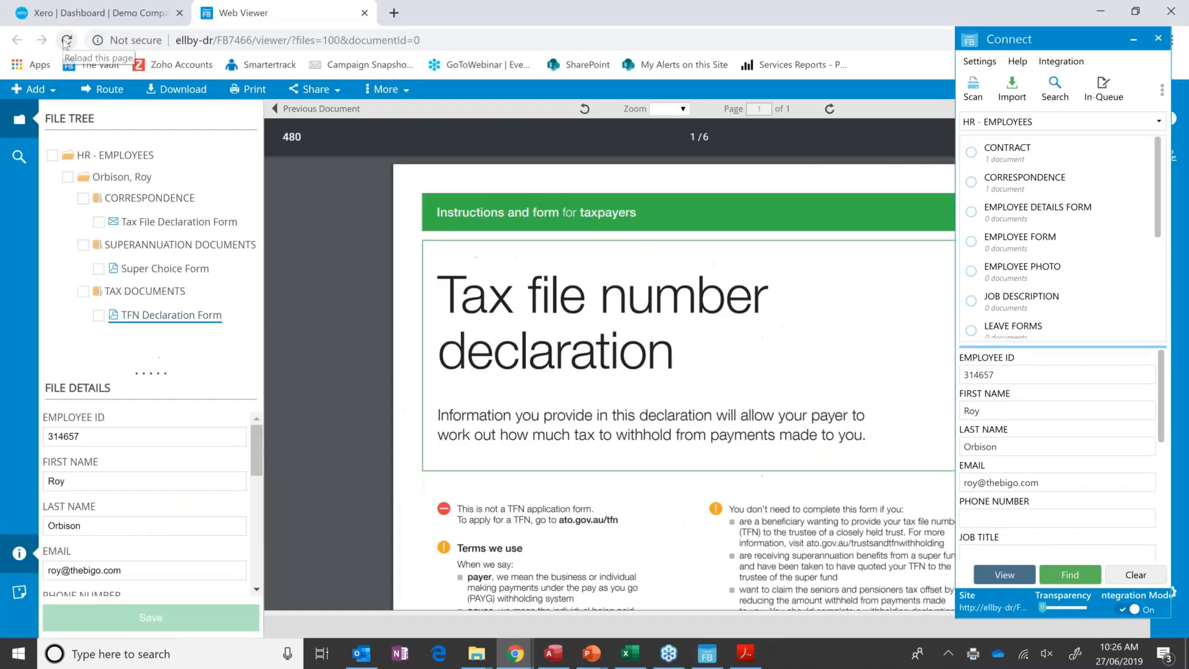
left_click(66, 39)
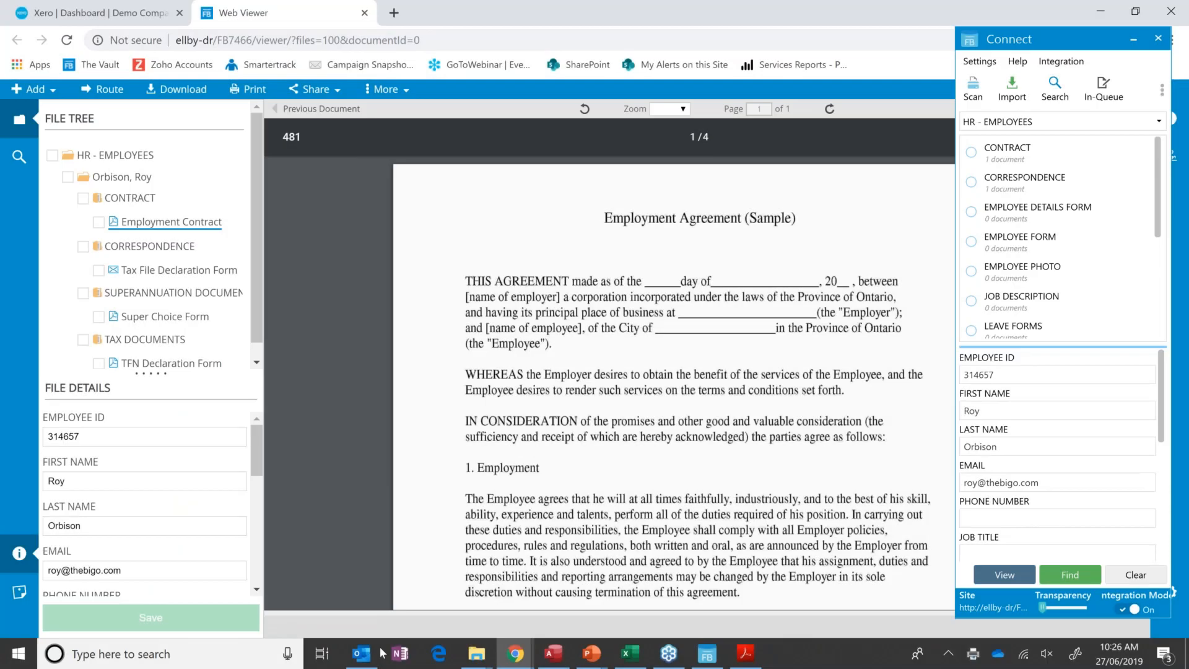
Switch to Outlook and start saving the Sample - Signed Contract & Photo email to FileBound, moving the save dialog beside Connect.
left_click(363, 660)
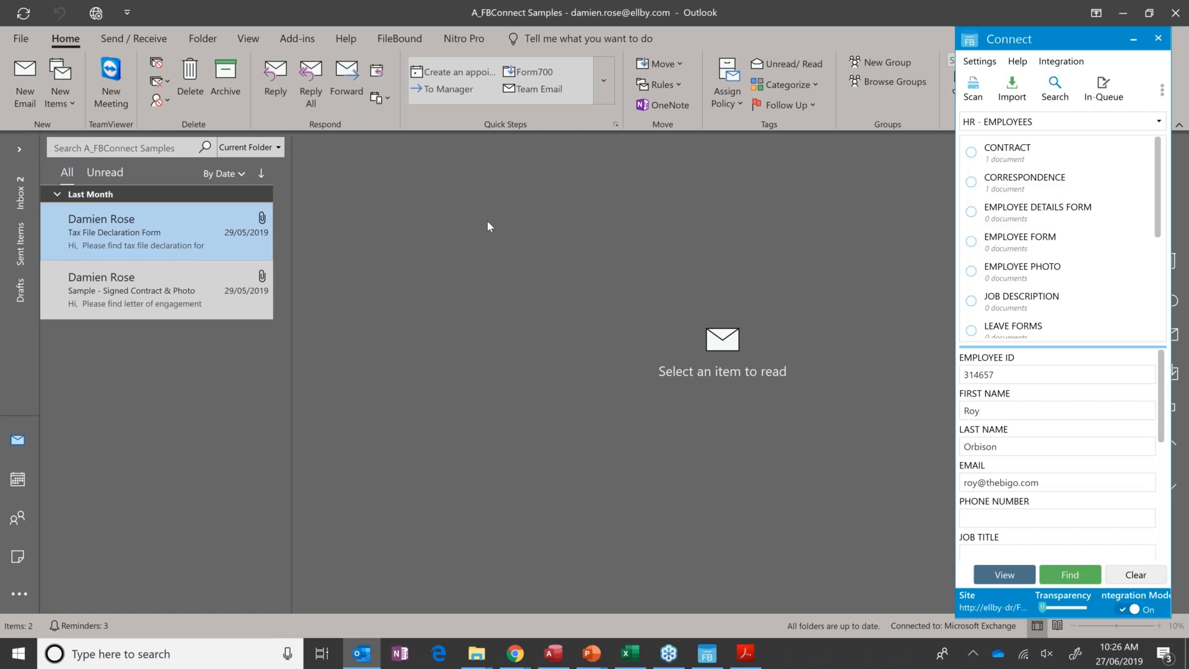
left_click(169, 292)
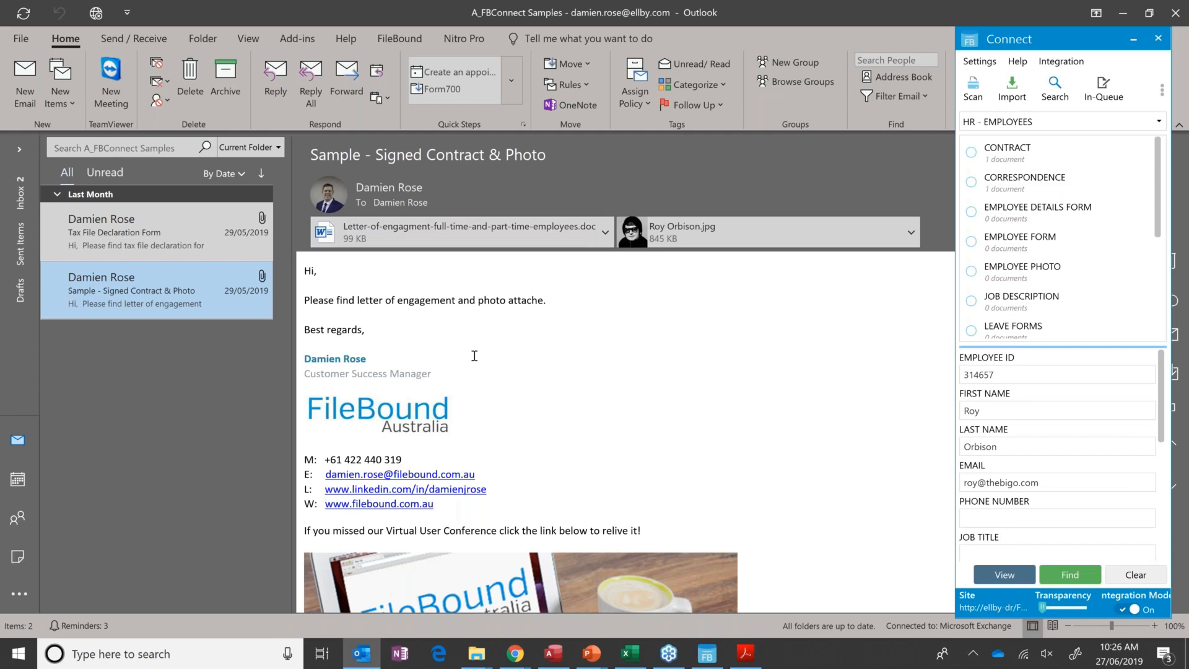
left_click(399, 39)
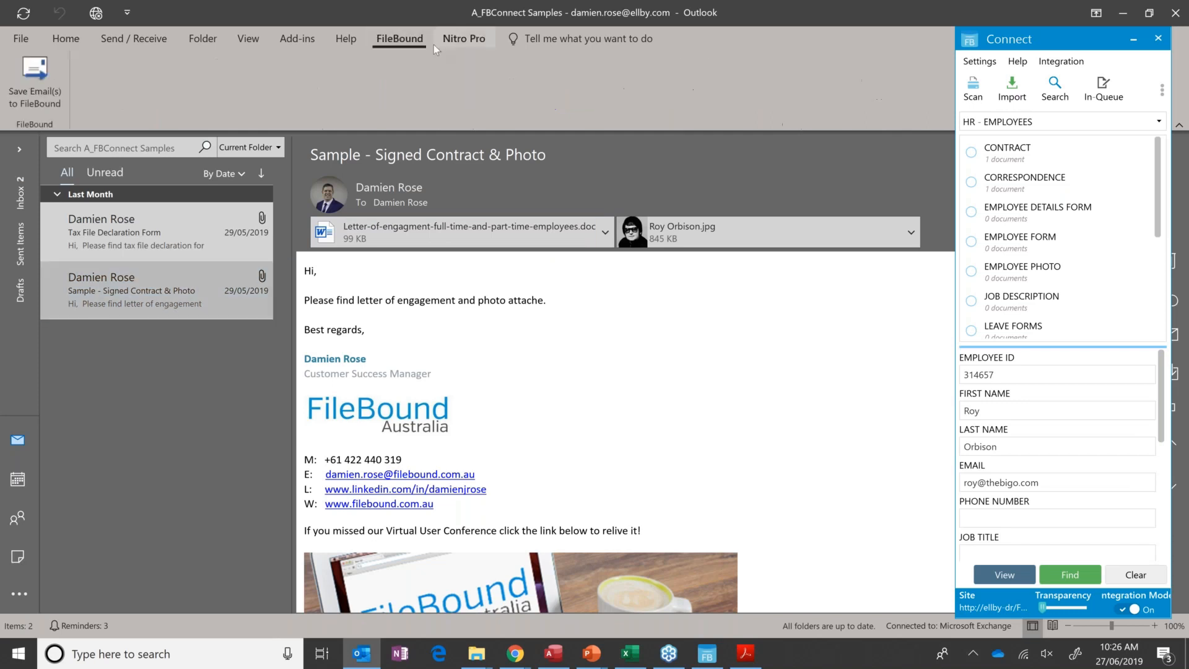
left_click(31, 83)
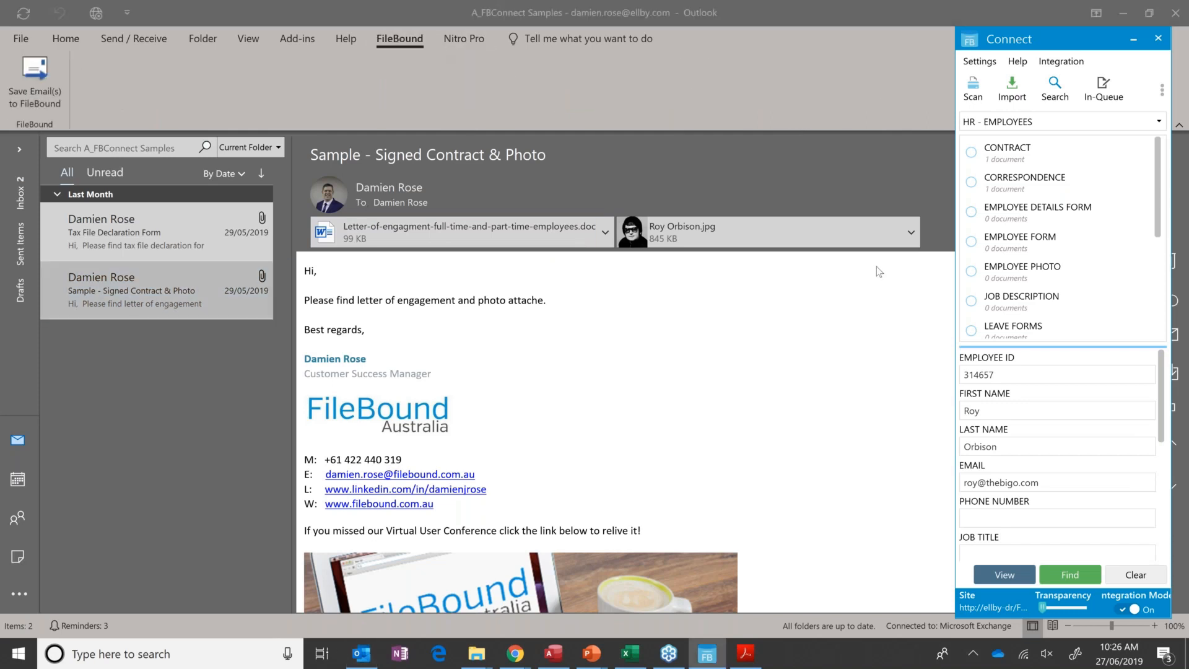
left_click_drag(1072, 222, 474, 216)
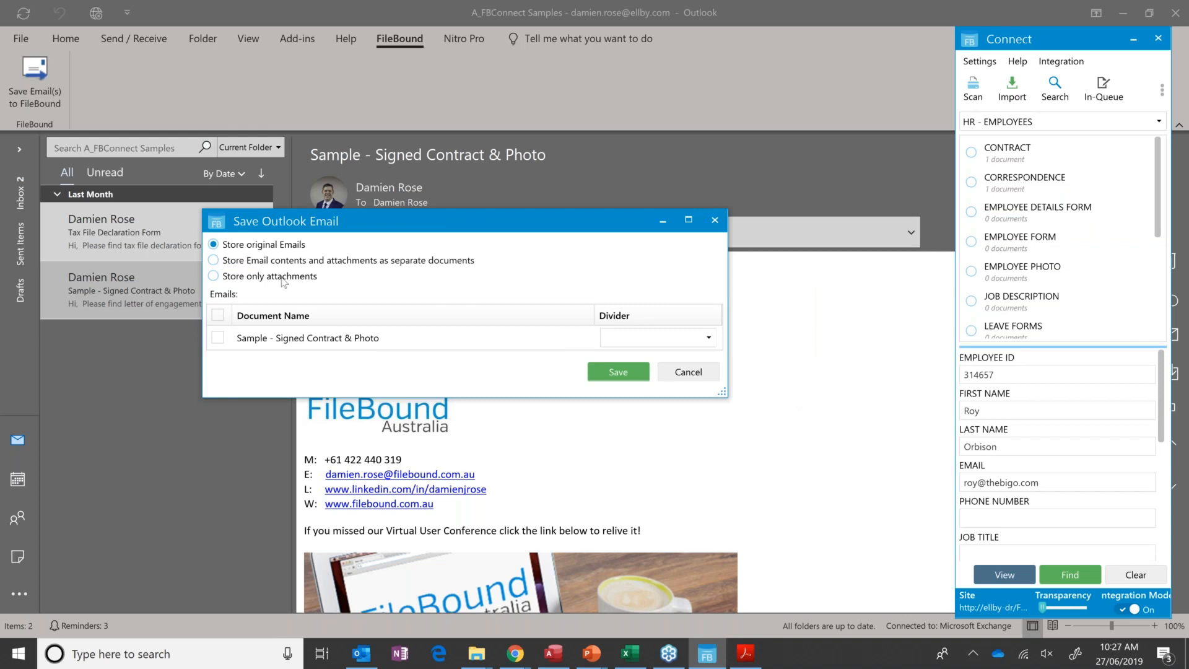
Store only the email's attachments, saving the letter of engagement under CORRESPONDENCE and the photo under EMPLOYEE PHOTO.
left_click(259, 280)
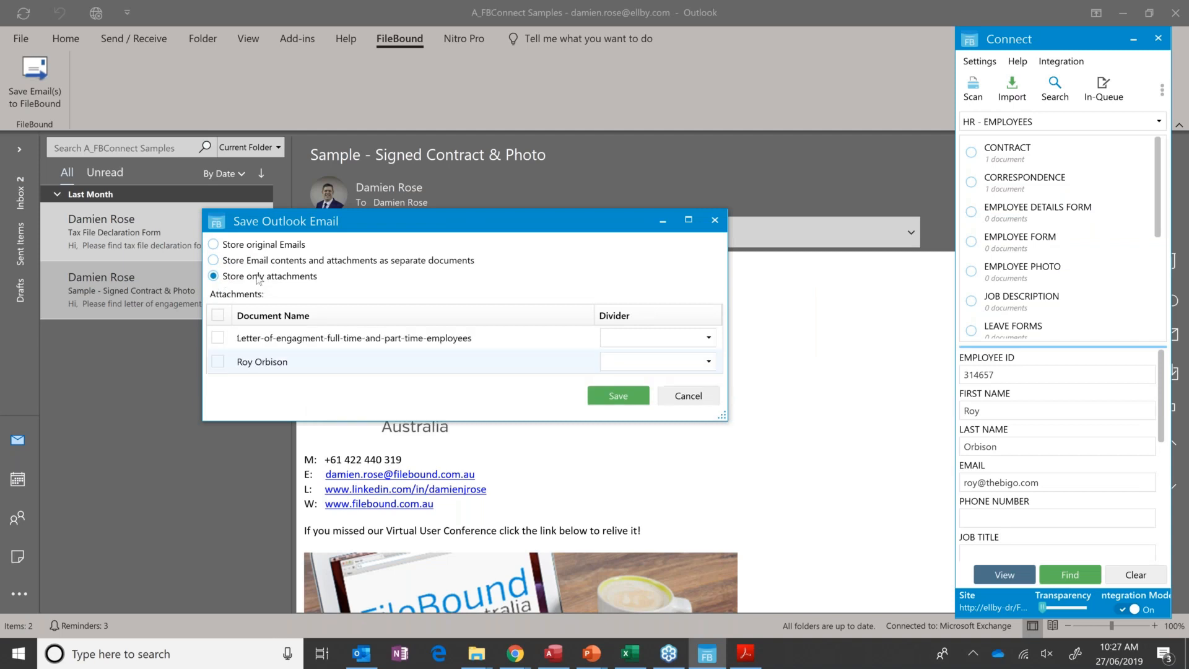
left_click(216, 318)
left_click(710, 339)
left_click(709, 339)
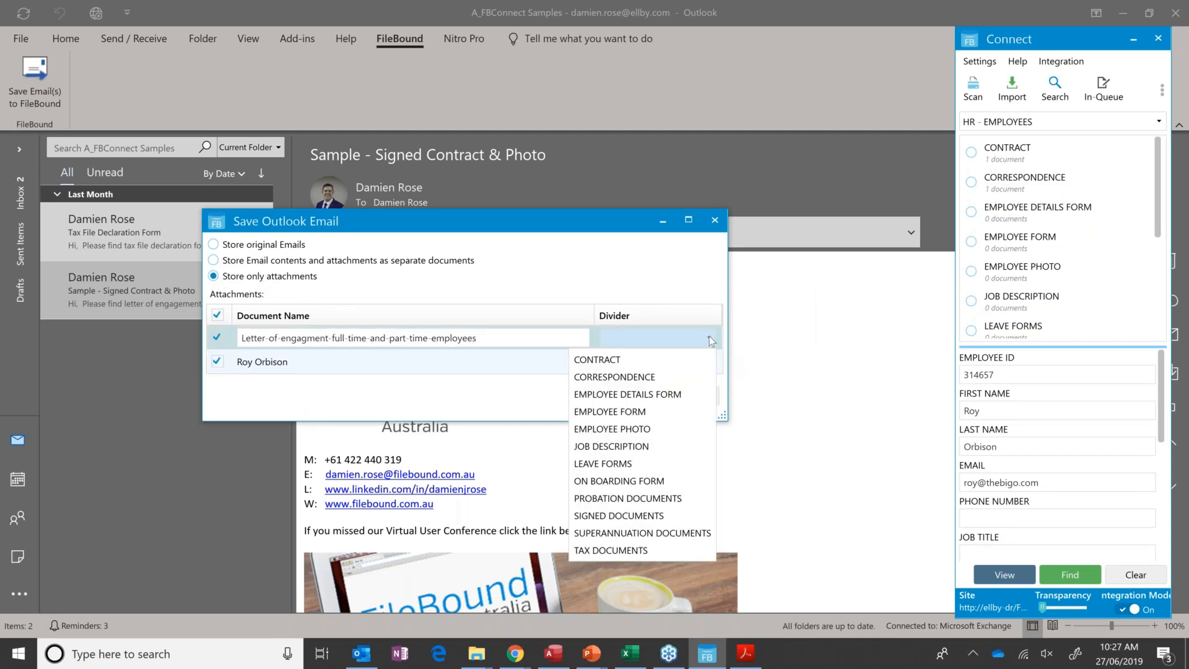
left_click(639, 378)
left_click(710, 366)
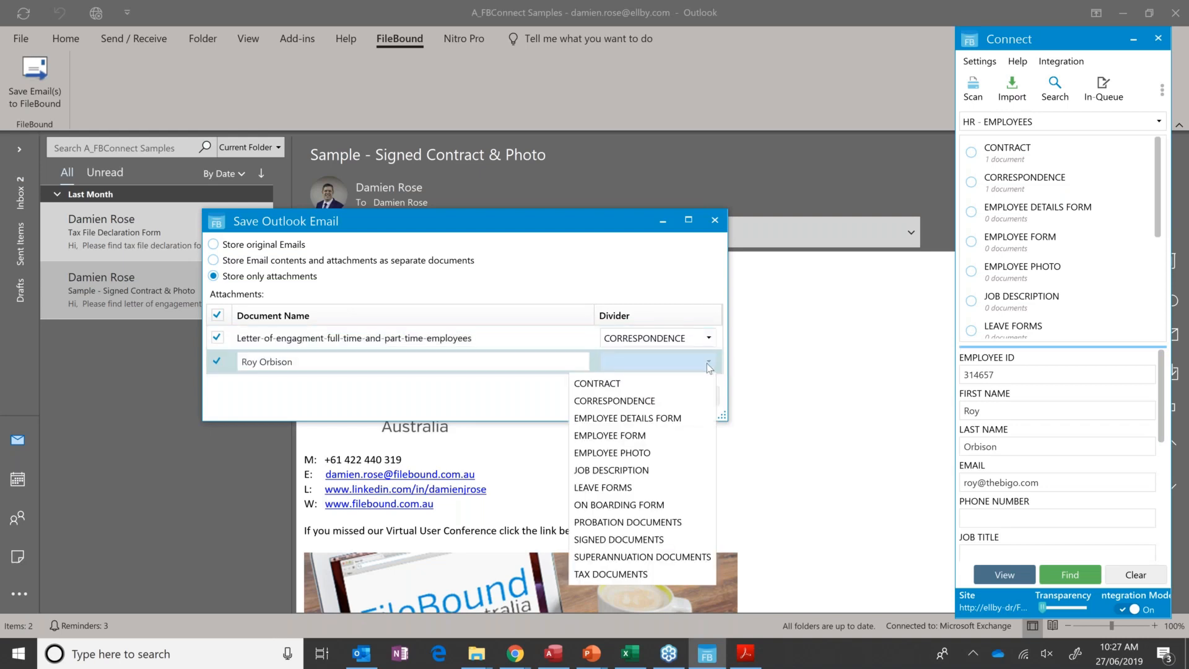
left_click(643, 453)
left_click(619, 395)
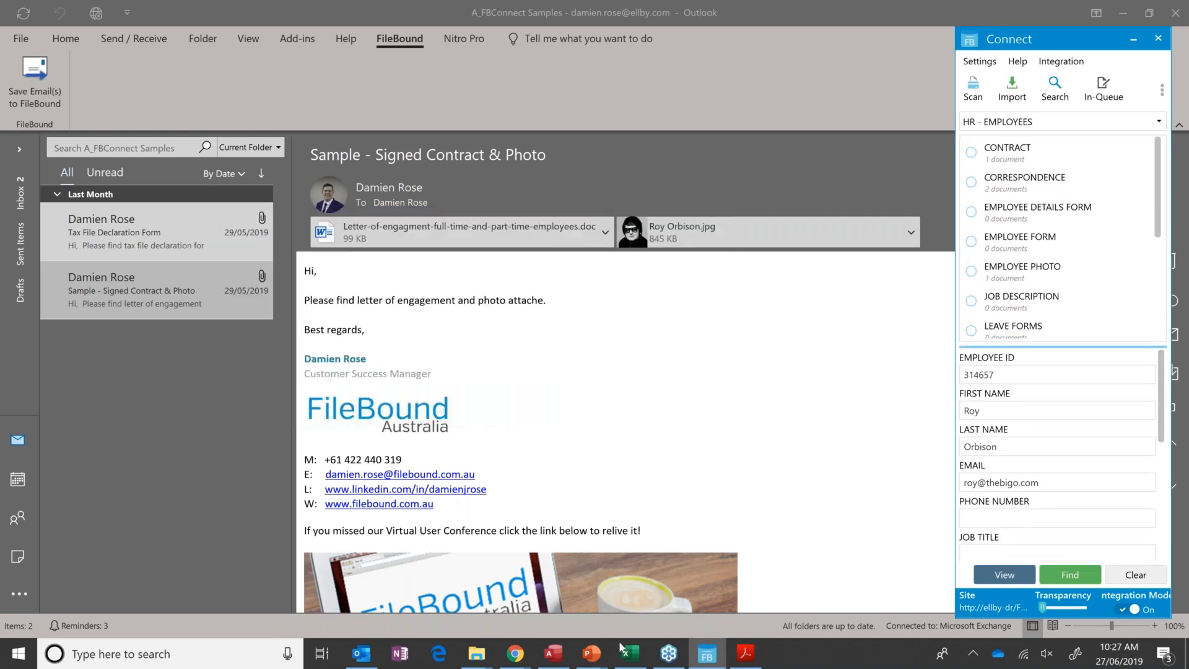
Switch to the web viewer in Chrome and check the employee's file tree for the letter of engagement and the photo.
left_click(513, 657)
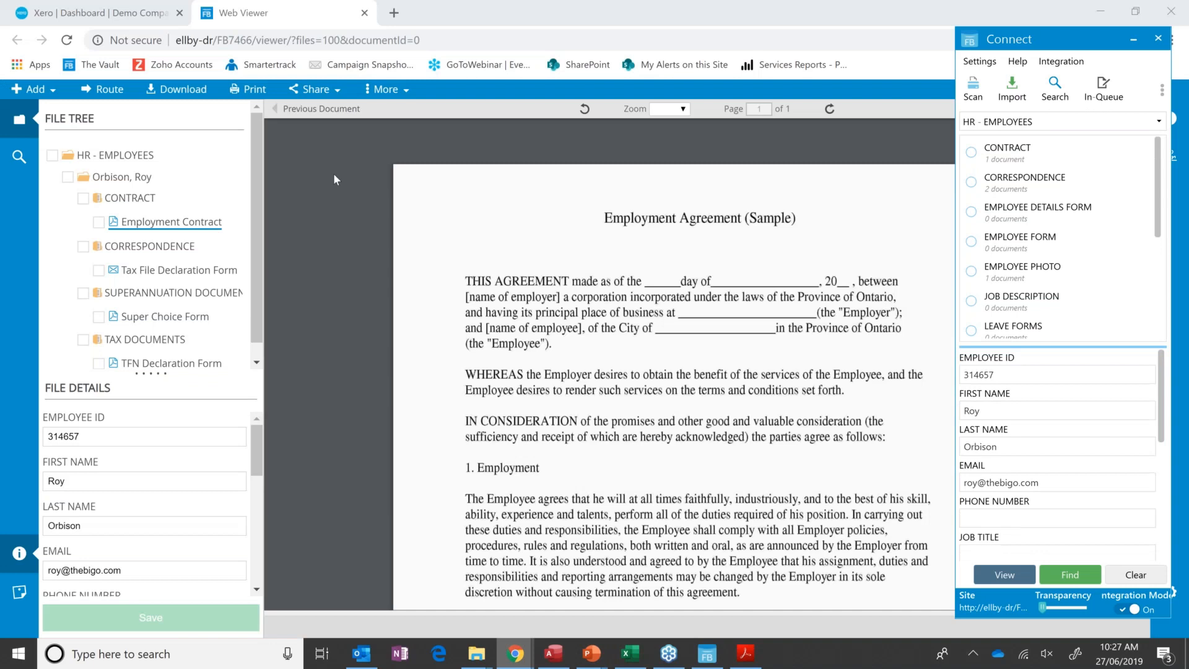
scroll(240, 259, "down", 1)
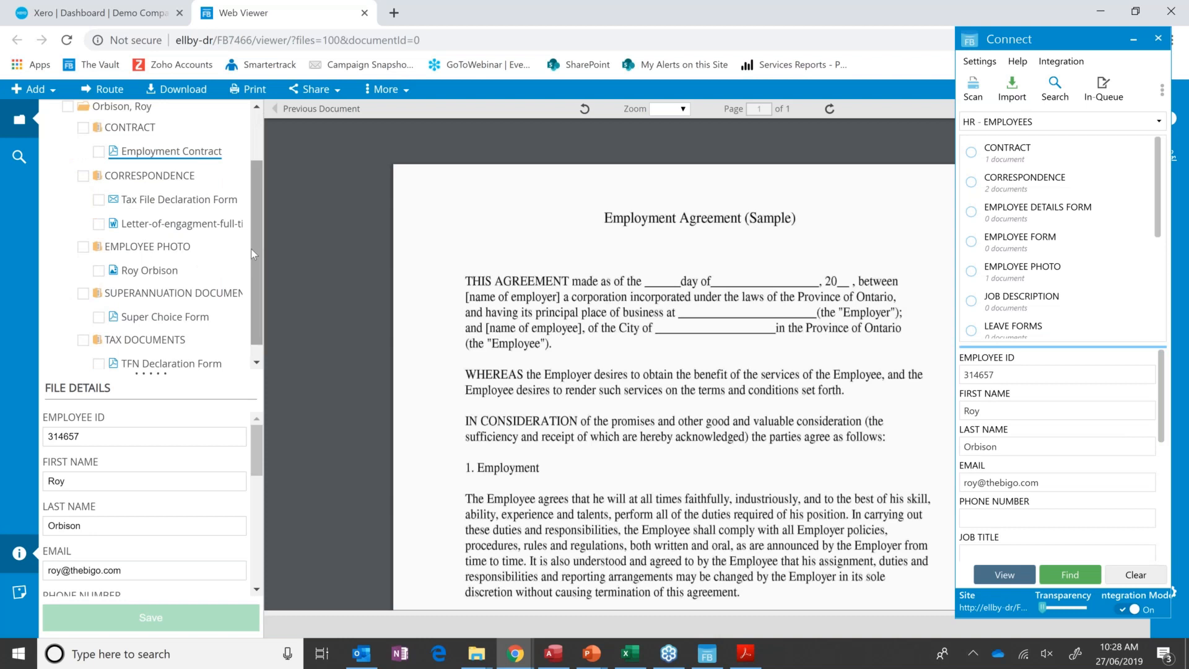
Switch to the Access contact database and look up two employees' FileBound files from their contact records' EmployeeID.
left_click(555, 653)
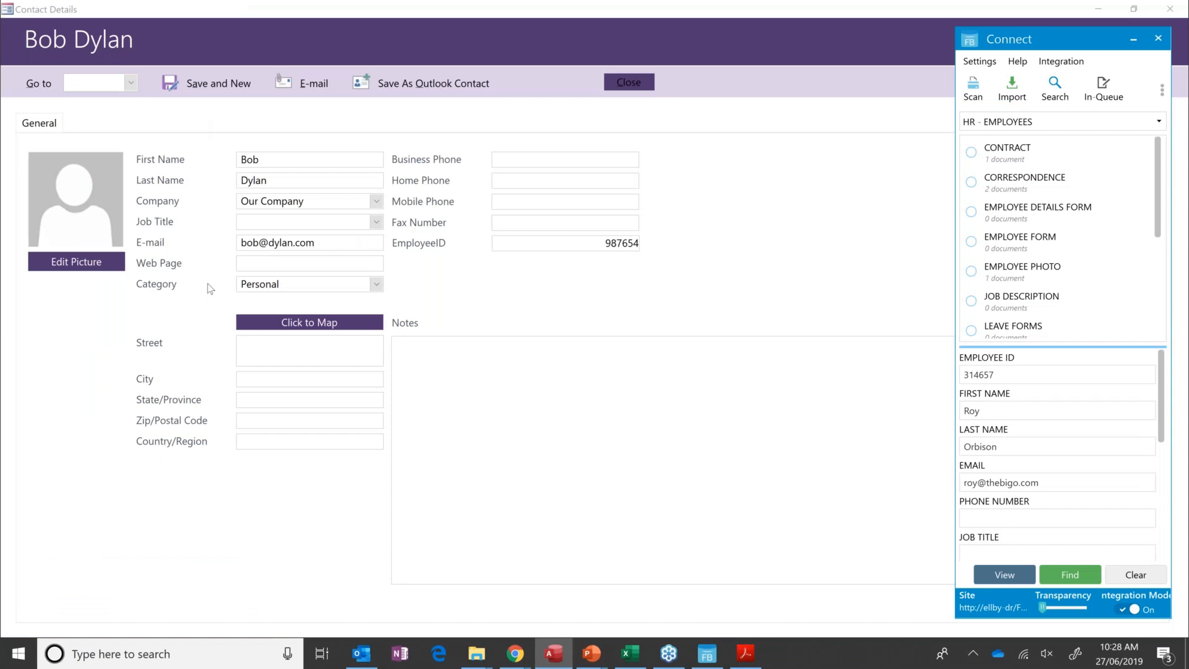
left_click(594, 247)
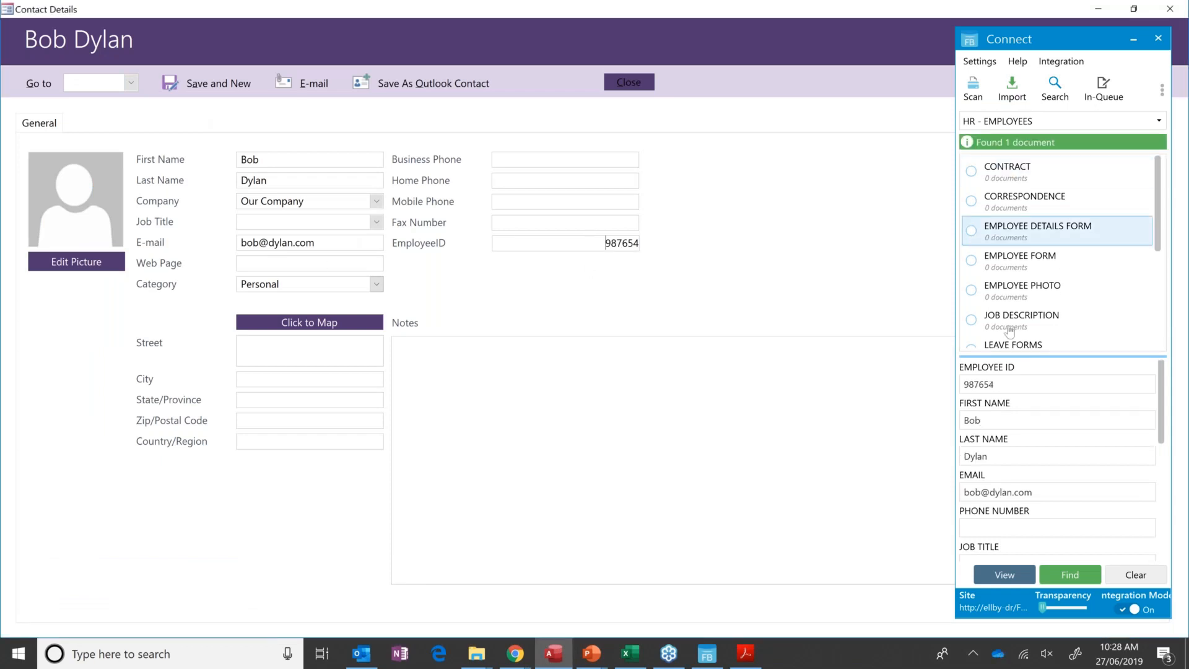
left_click(131, 82)
left_click(124, 143)
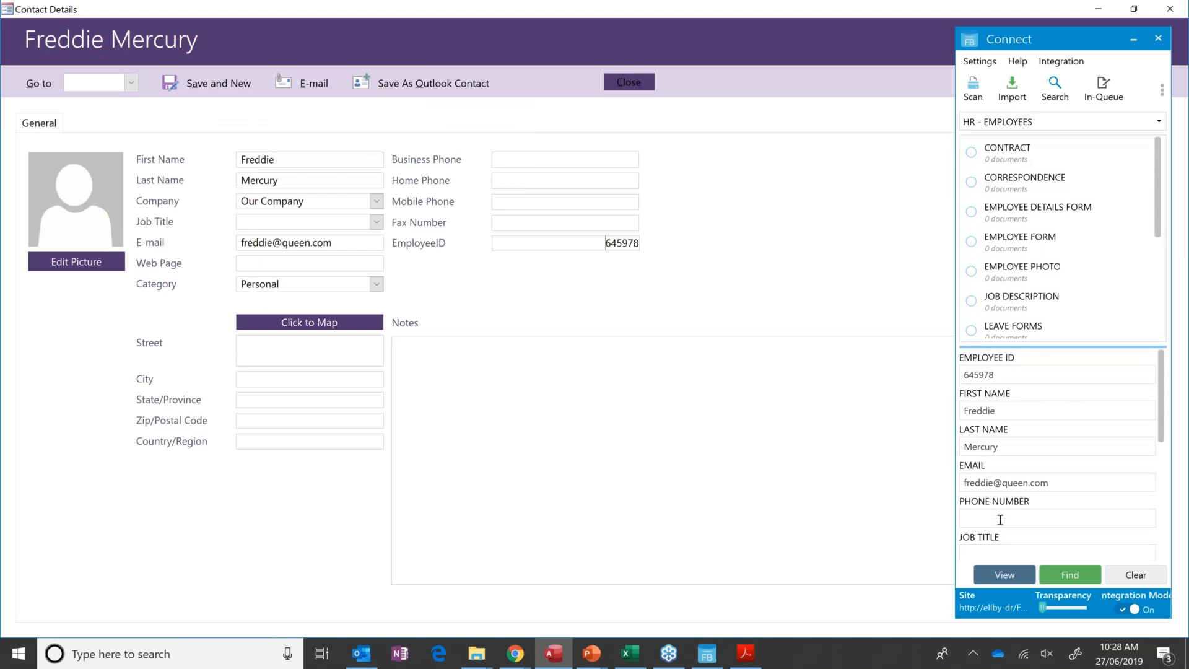
Go to the contact record of the employee with the imported documents and look up the matching file from the EmployeeID.
left_click(131, 83)
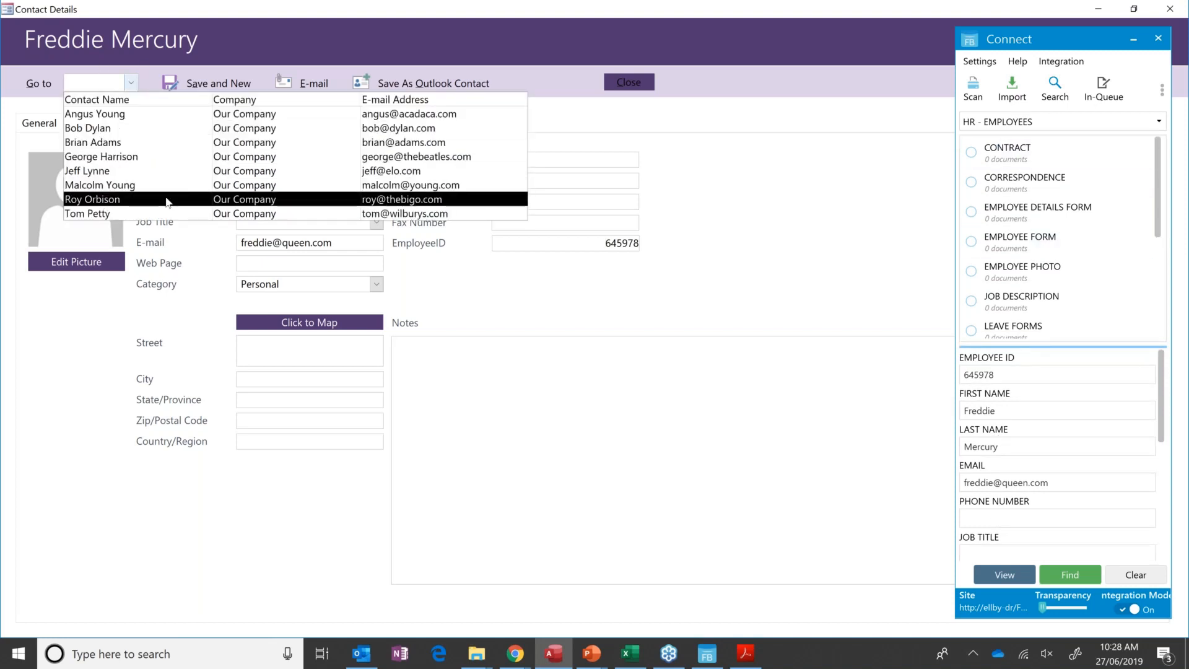
left_click(105, 199)
left_click(514, 242)
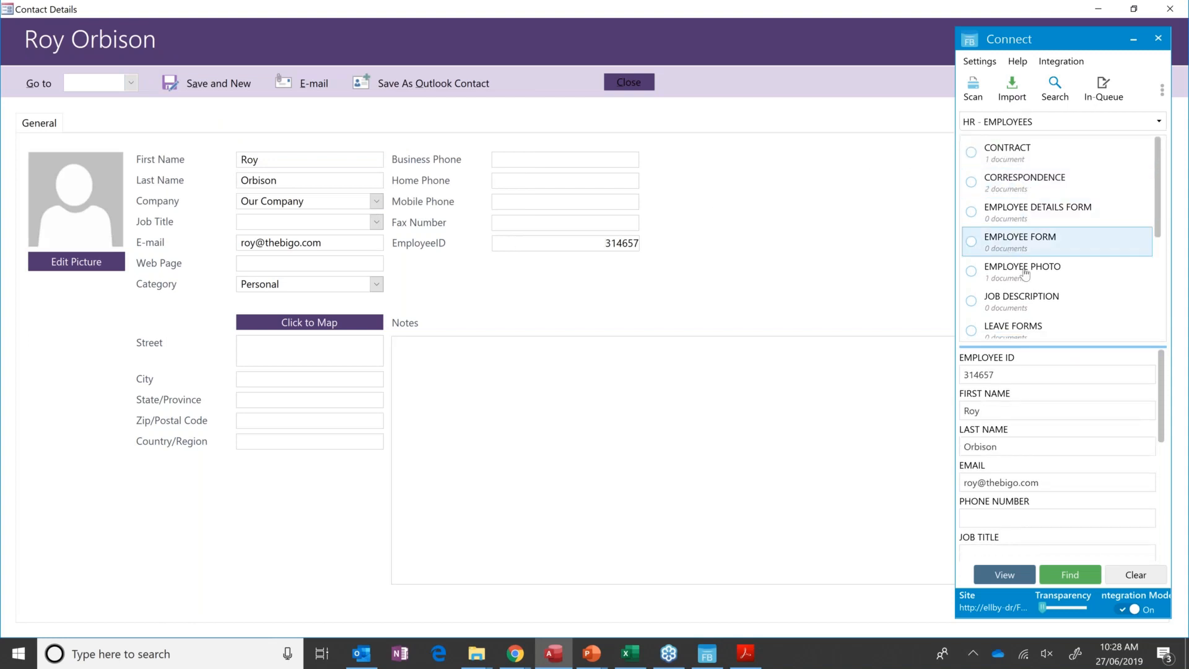
Select the SUPERANNUATION DOCUMENTS divider in Connect, view the employee's file in the web viewer and examine its file tree.
scroll(1047, 304, "down", 3)
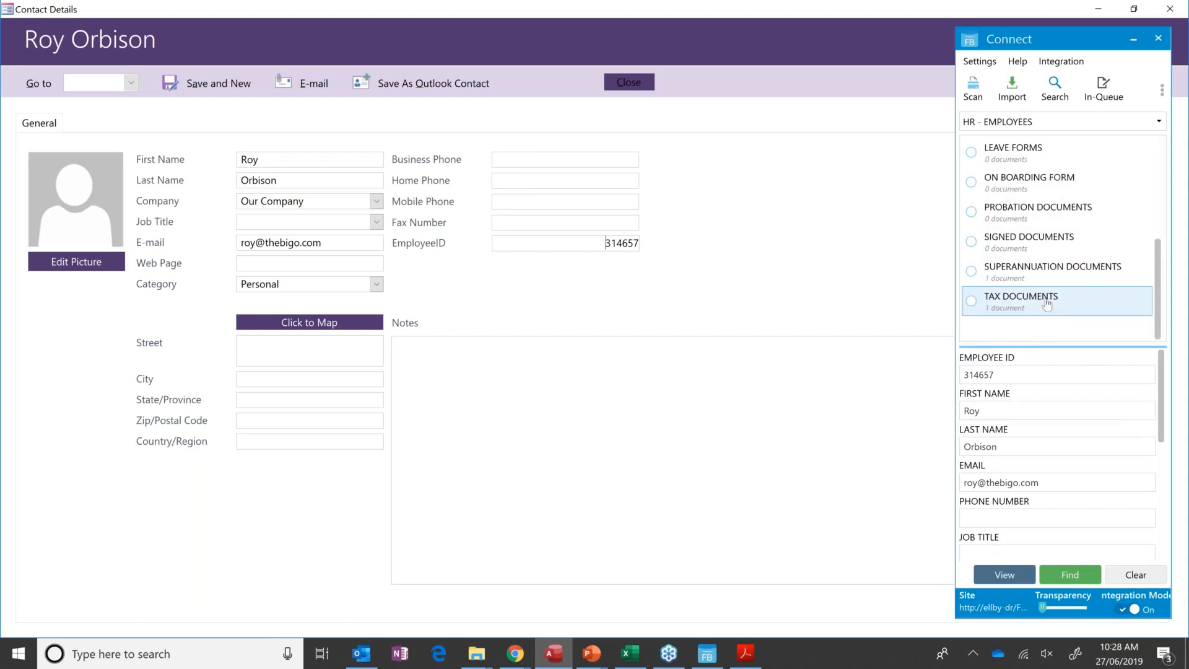
left_click(1040, 278)
left_click(994, 576)
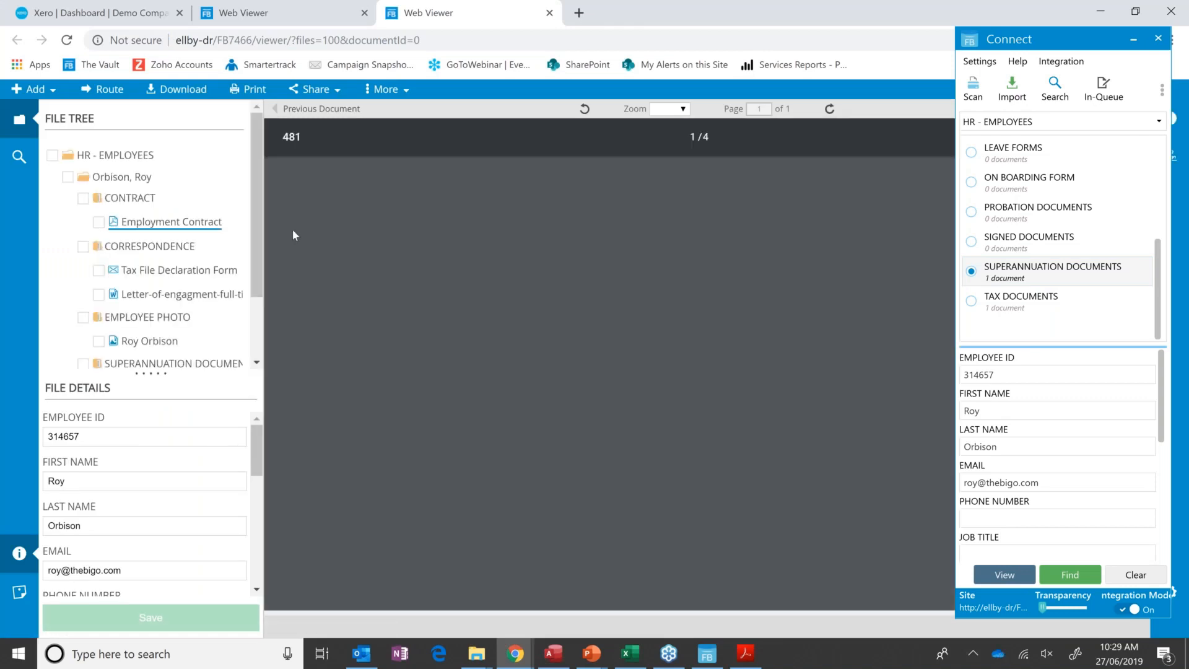
scroll(235, 266, "down", 2)
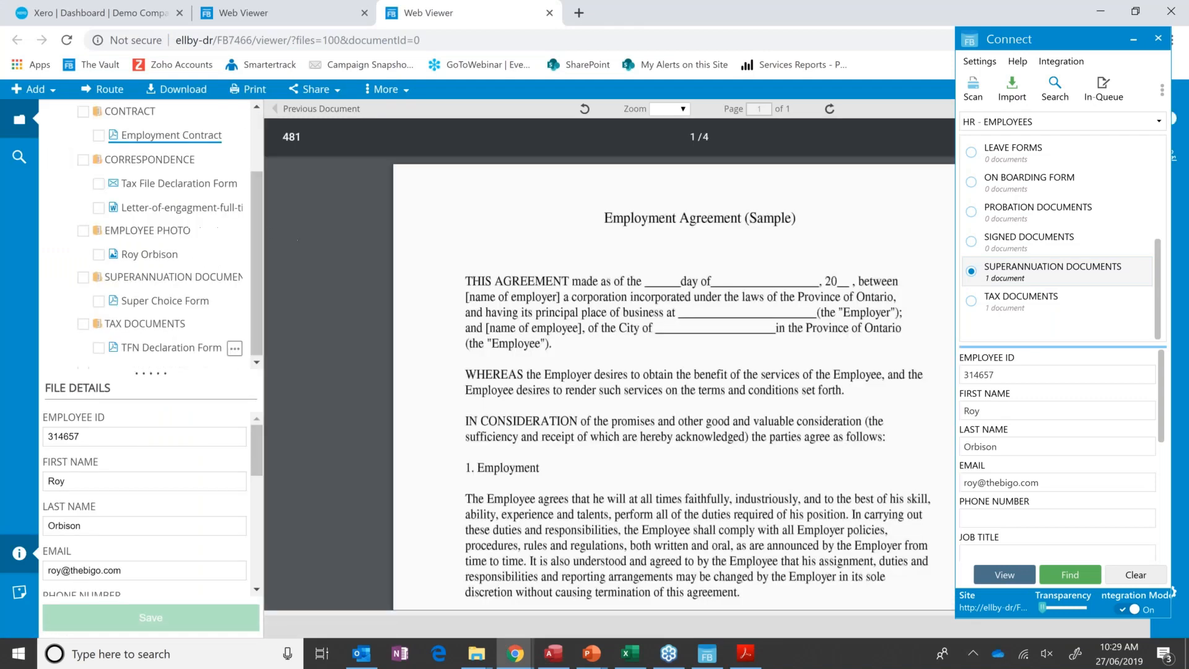
View the Super Choice Form in the web viewer, return to the Access contact database and minimize Connect.
left_click(199, 303)
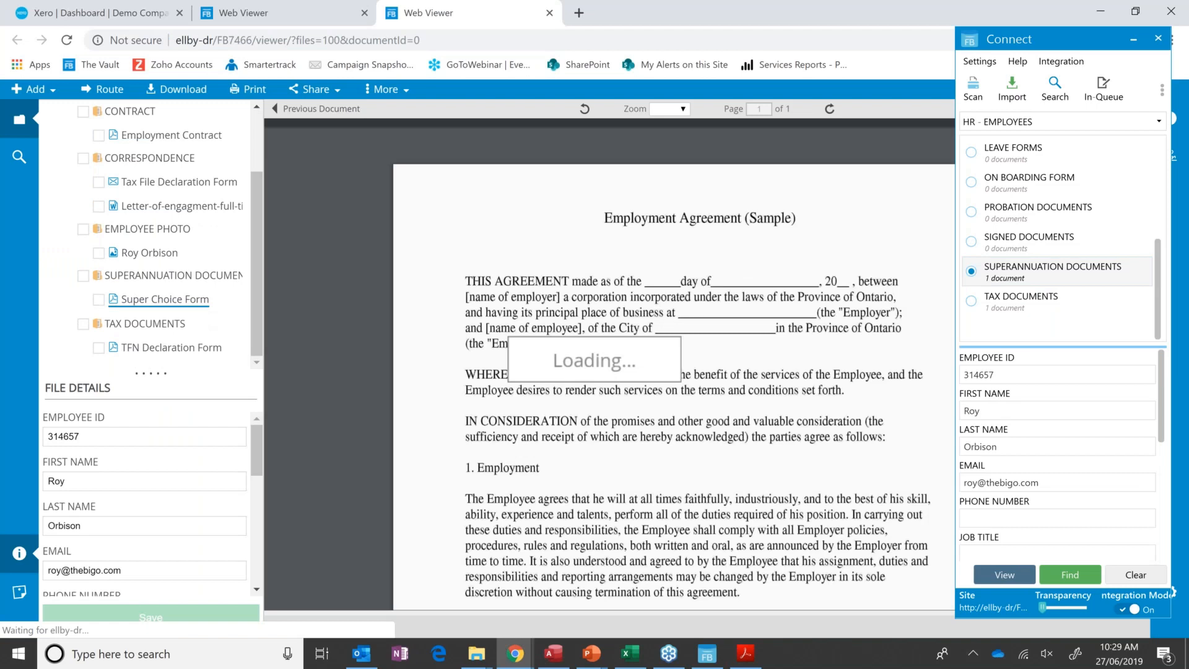
left_click(553, 654)
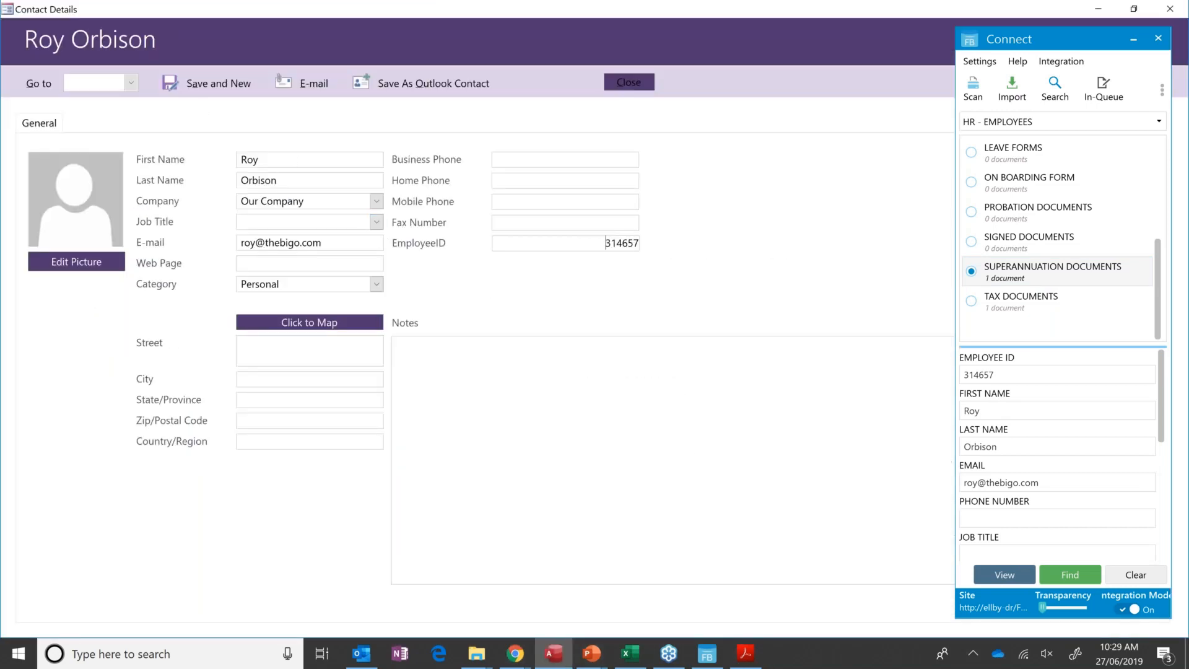
left_click(1133, 45)
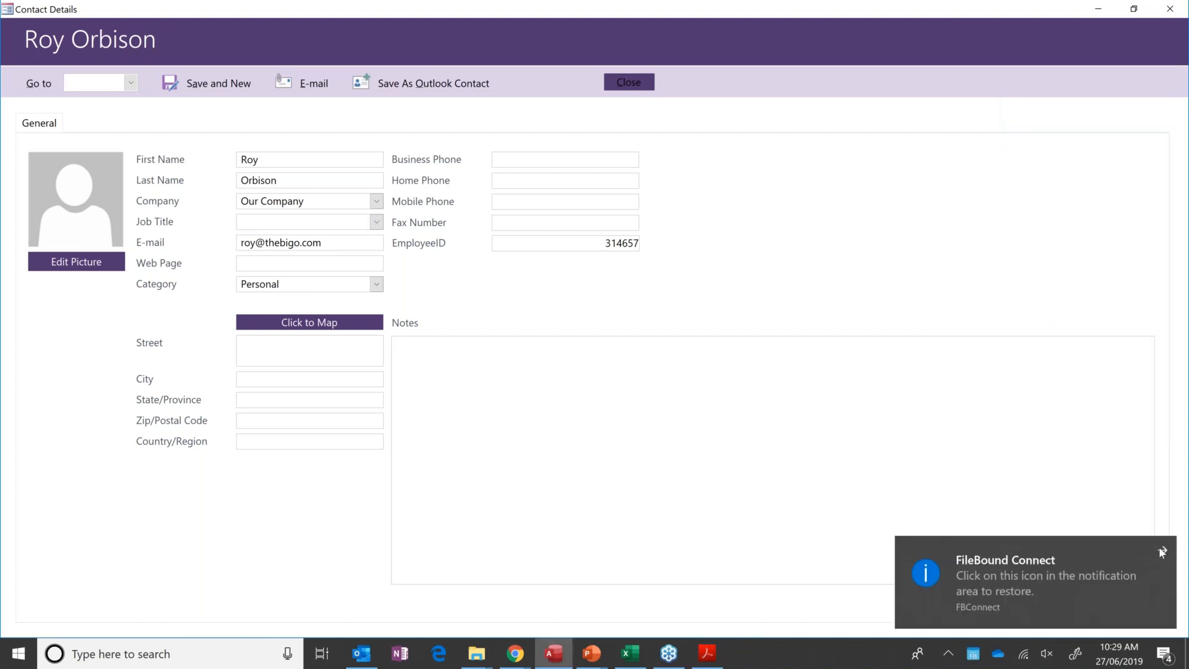
left_click(1163, 552)
Go to the first listed contact's record, look up the matching FileBound file from the EmployeeID and check it in Connect.
left_click(130, 83)
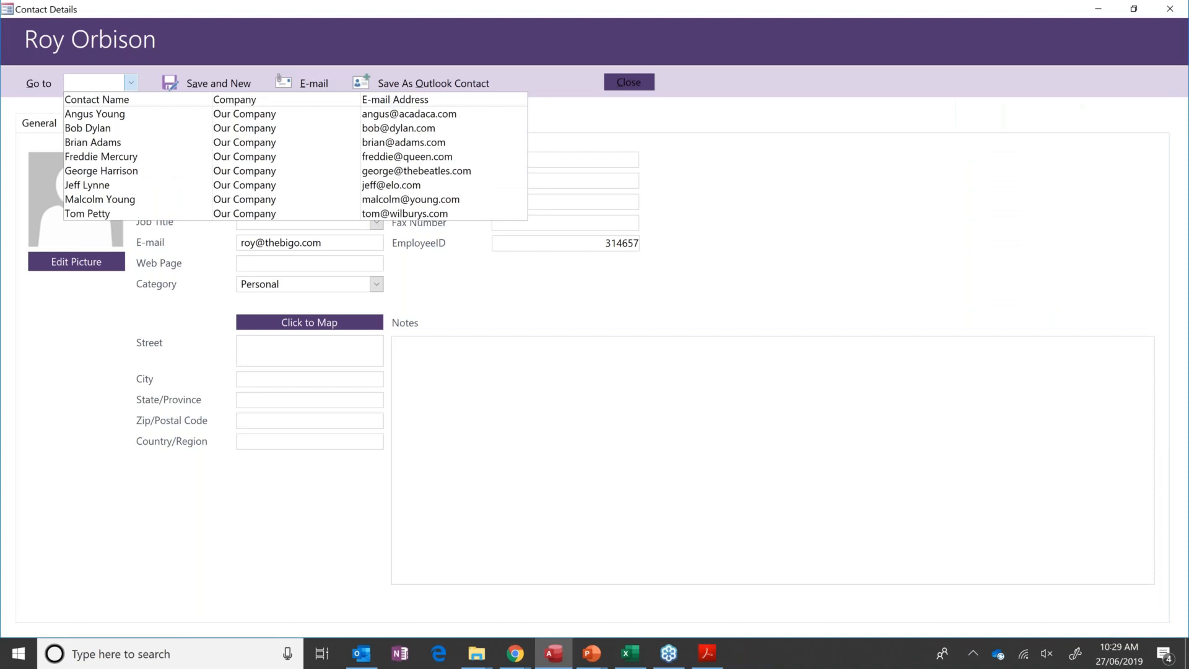
key("Return")
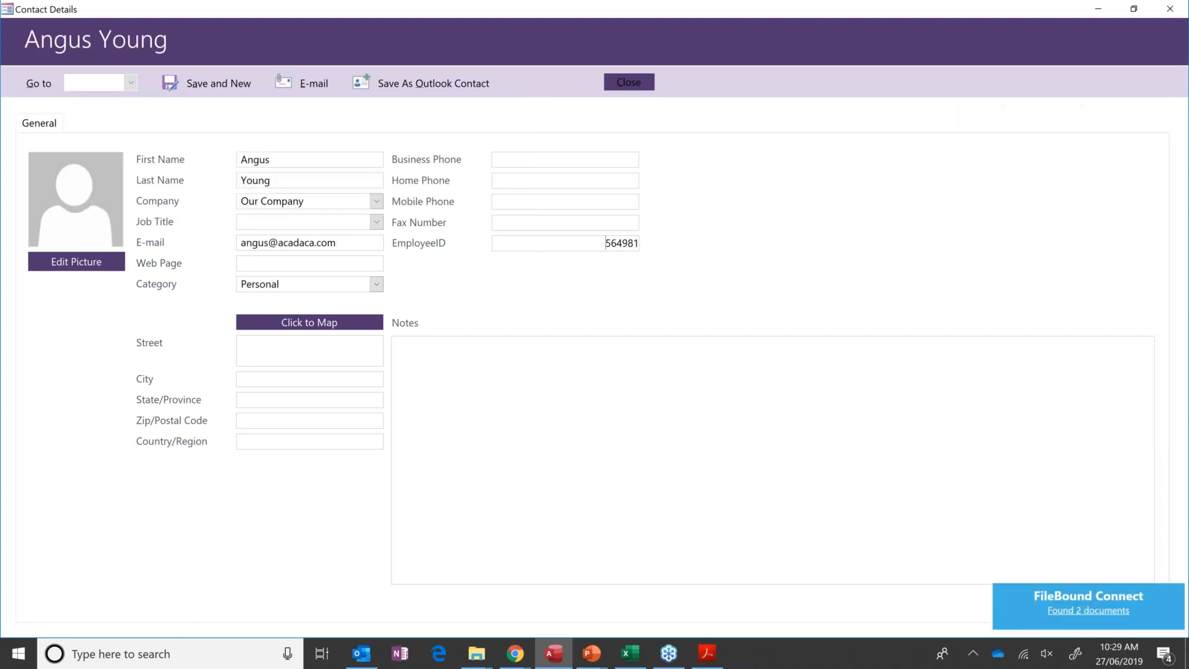
left_click(1038, 601)
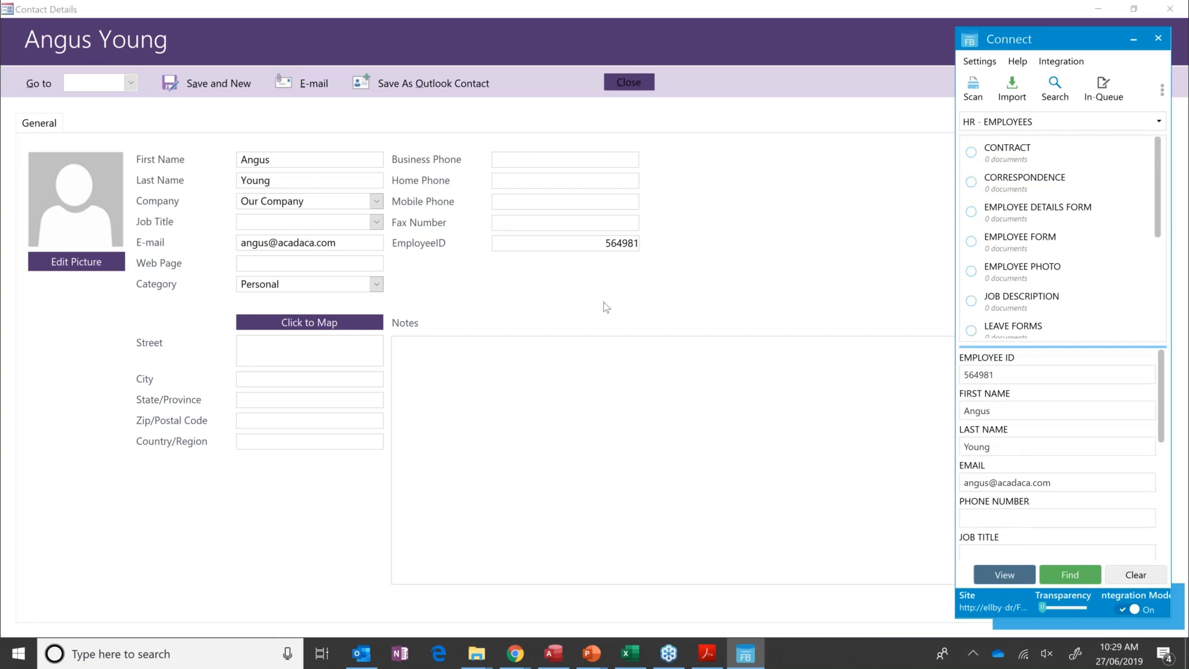
left_click(1132, 39)
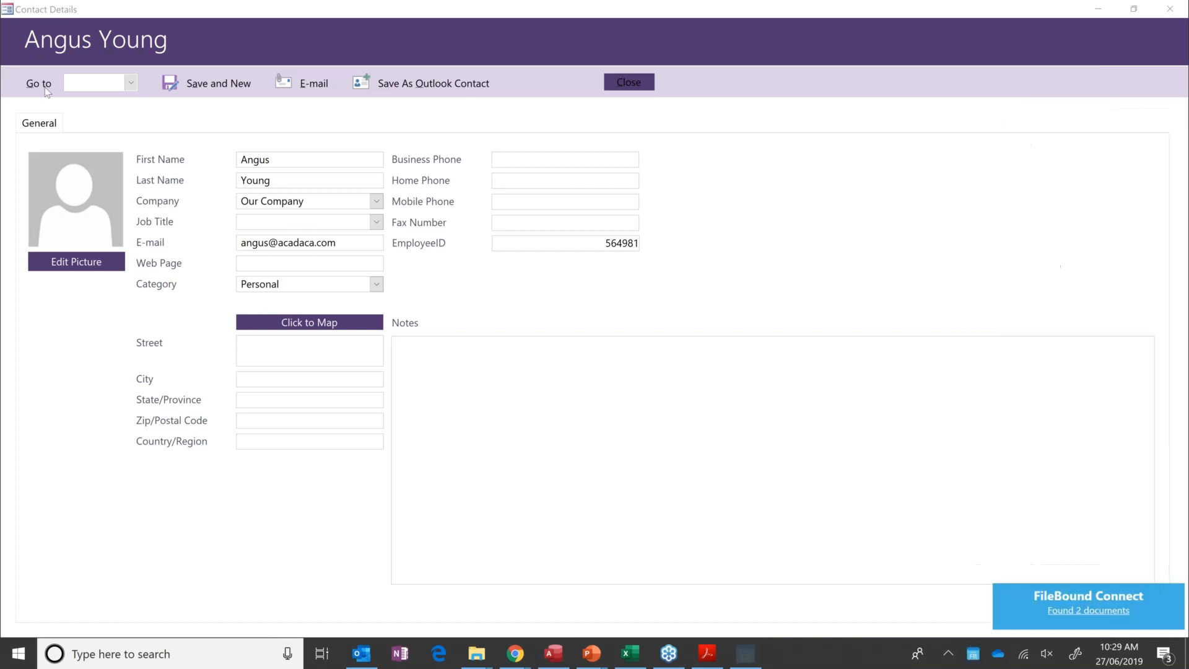
Return to the contact record of the employee with the imported documents and look up the FileBound file from the EmployeeID.
left_click(129, 85)
left_click(520, 199)
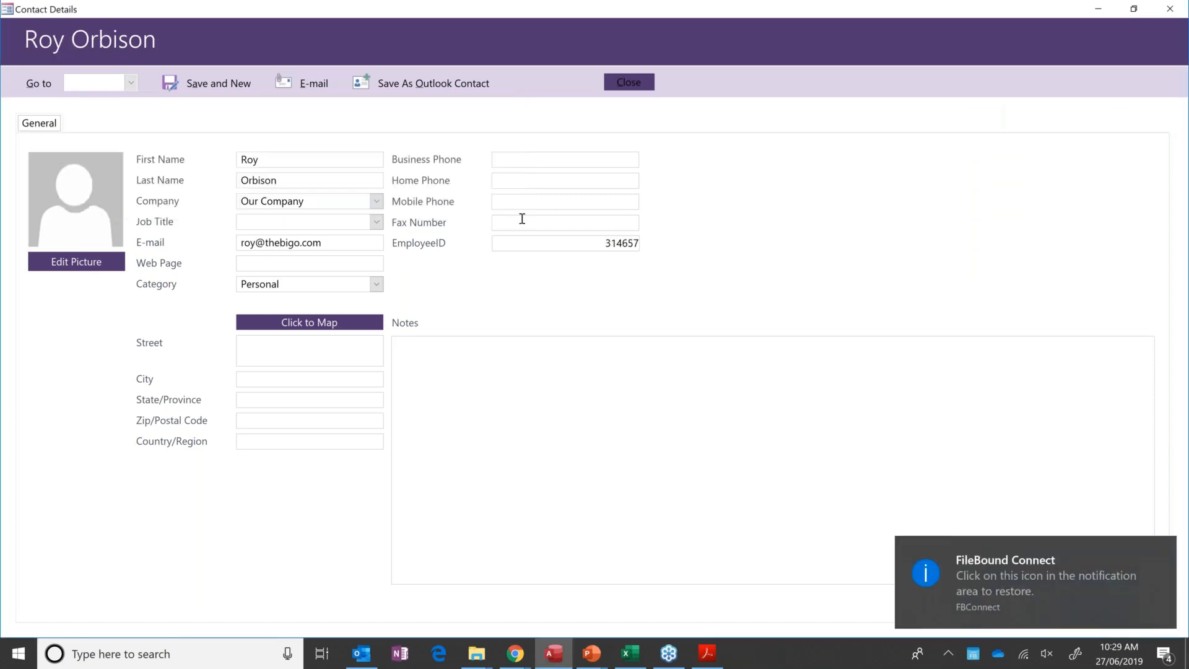
left_click(566, 242)
mouse_move(1161, 559)
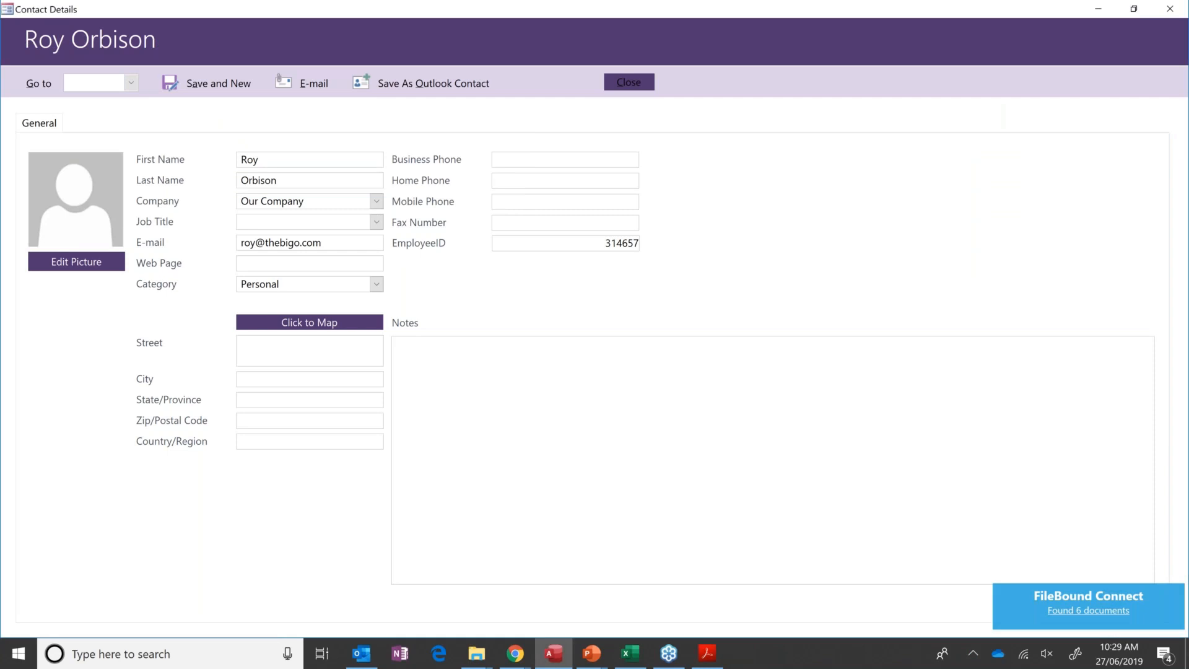
Go to the fourth listed contact's record, look up the employee's file and open the found documents in Connect.
left_click(131, 82)
left_click(124, 160)
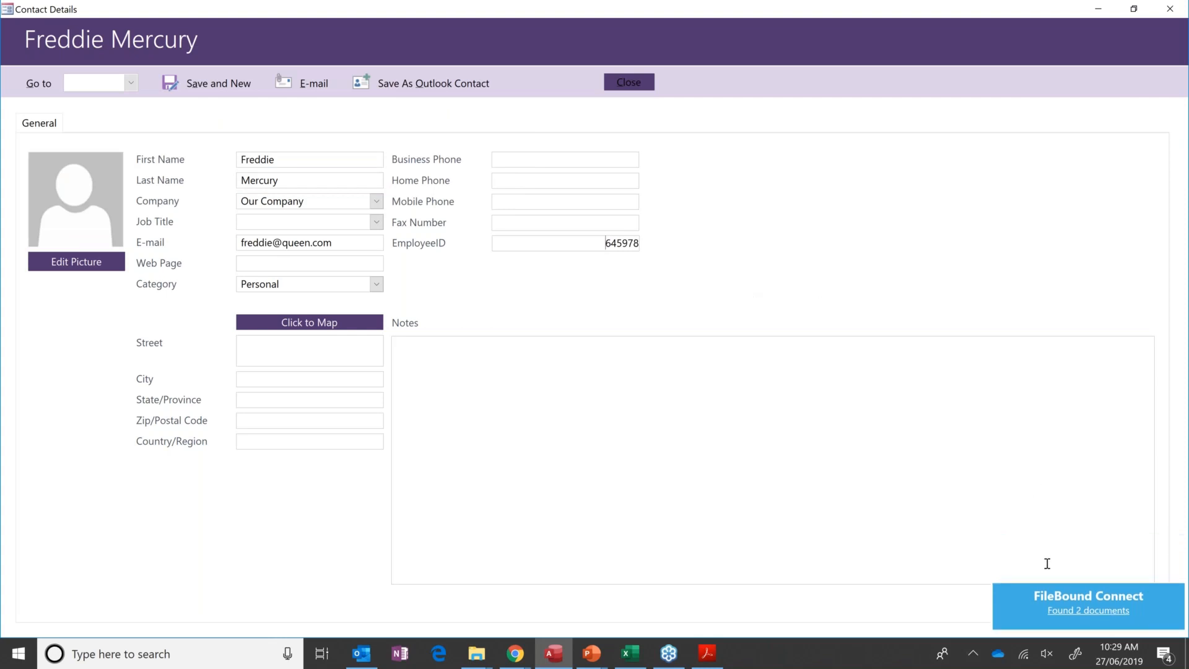
left_click(1088, 611)
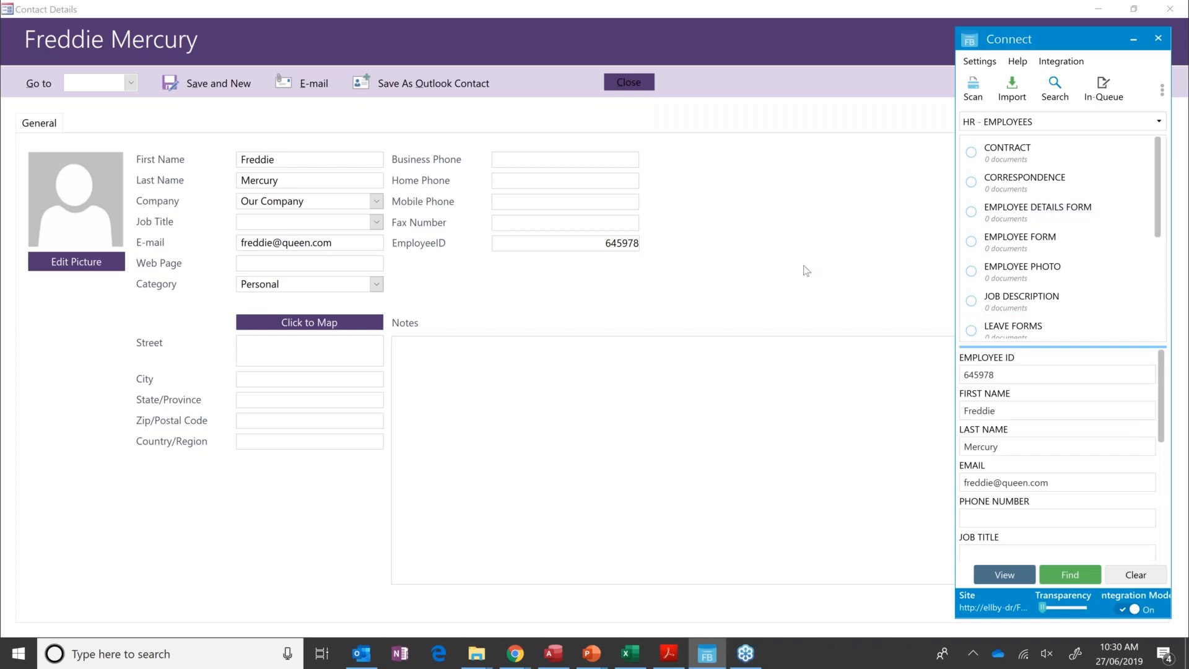
Switch to the Xero dashboard in Chrome, close the web viewer tabs and clear the employee's details from Connect.
left_click(517, 659)
left_click(434, 587)
left_click(366, 12)
left_click(365, 12)
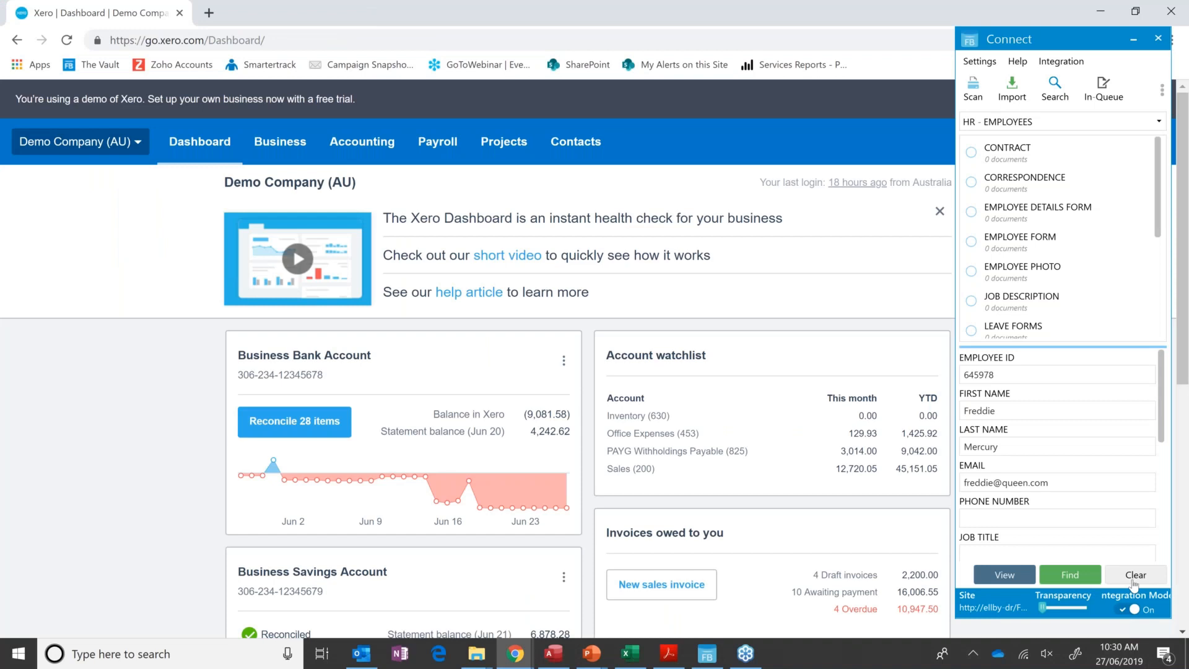
left_click(1116, 575)
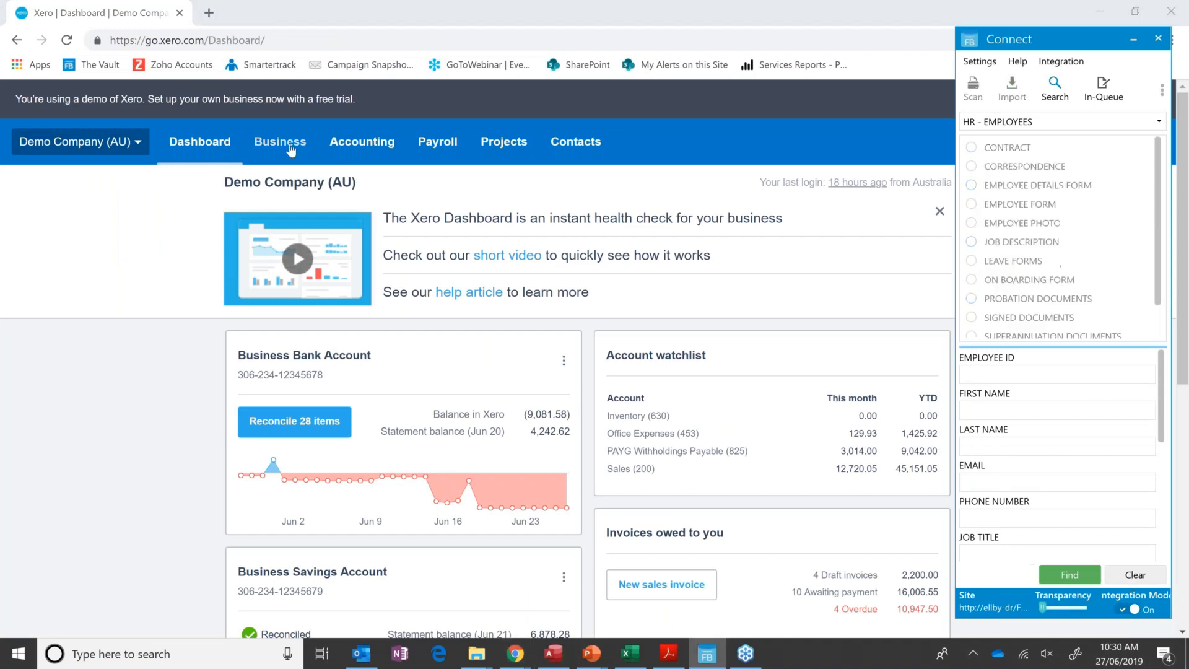
Open the PowerDirect bill dated 9 Jun 2019 from Xero's list of bills.
left_click(291, 150)
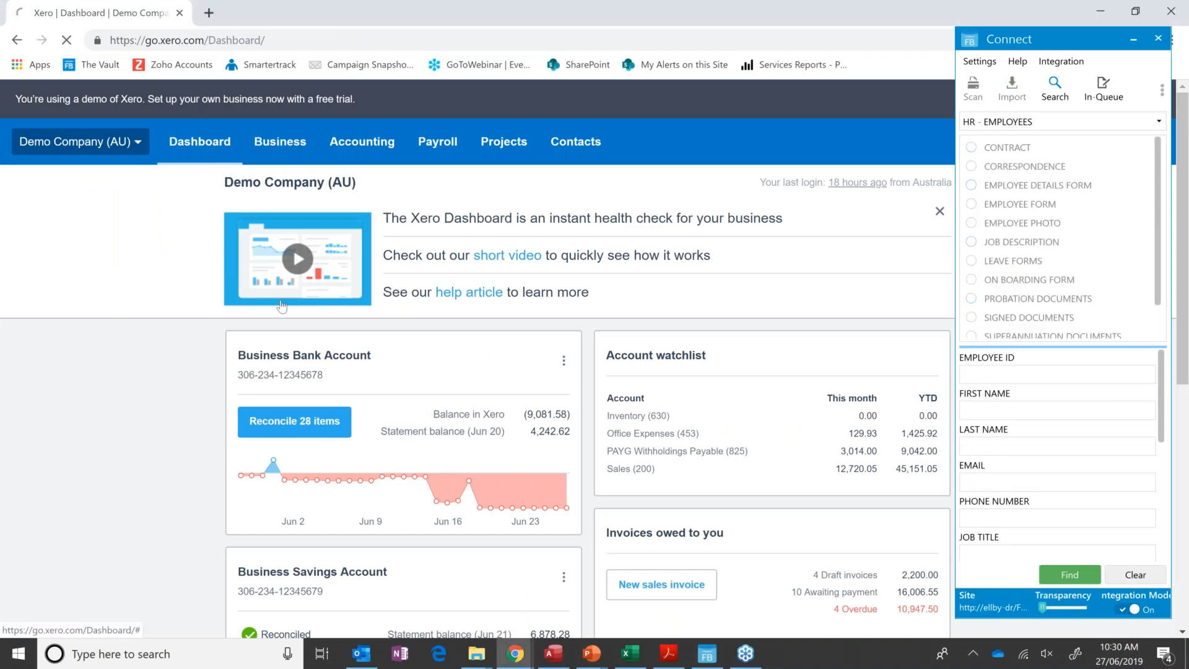
scroll(477, 359, "down", 3)
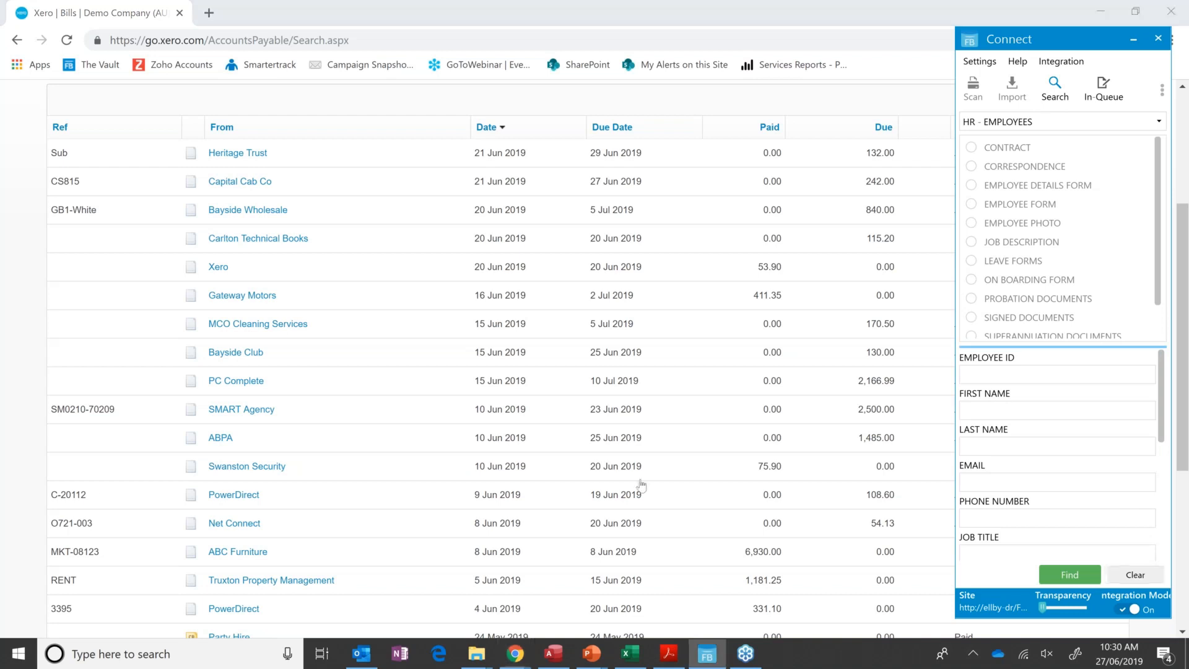
left_click(98, 499)
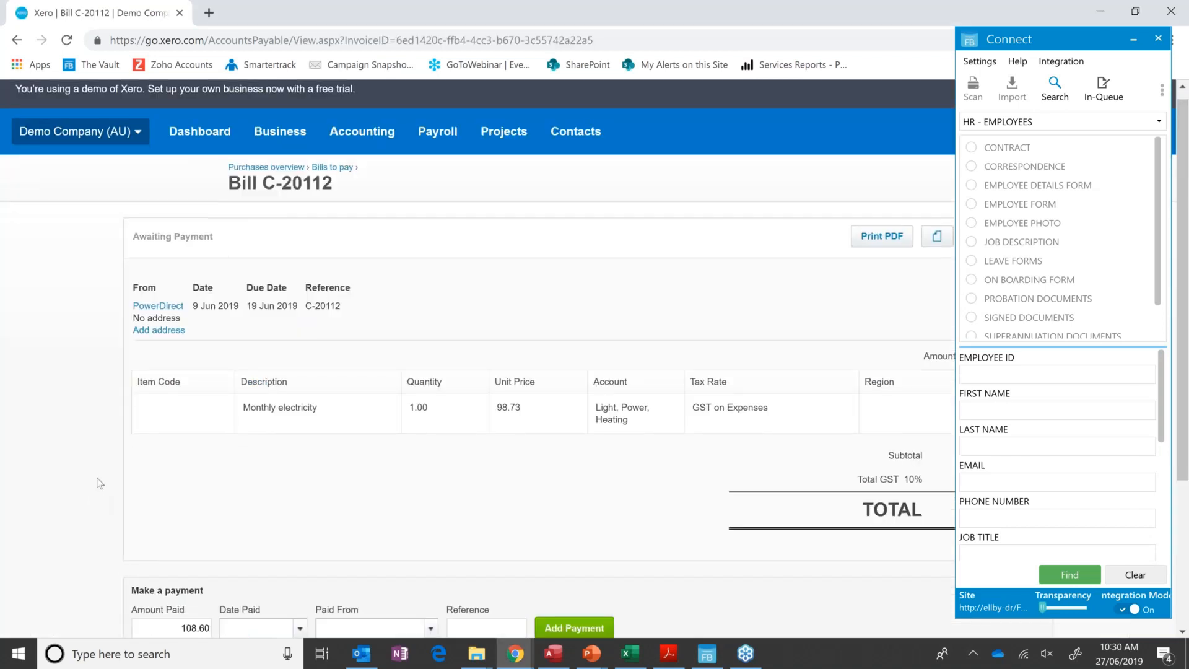
Clear Connect, look up the FileBound invoice matching the PowerDirect bill and view it in the web viewer.
left_click(1145, 574)
left_click(86, 387)
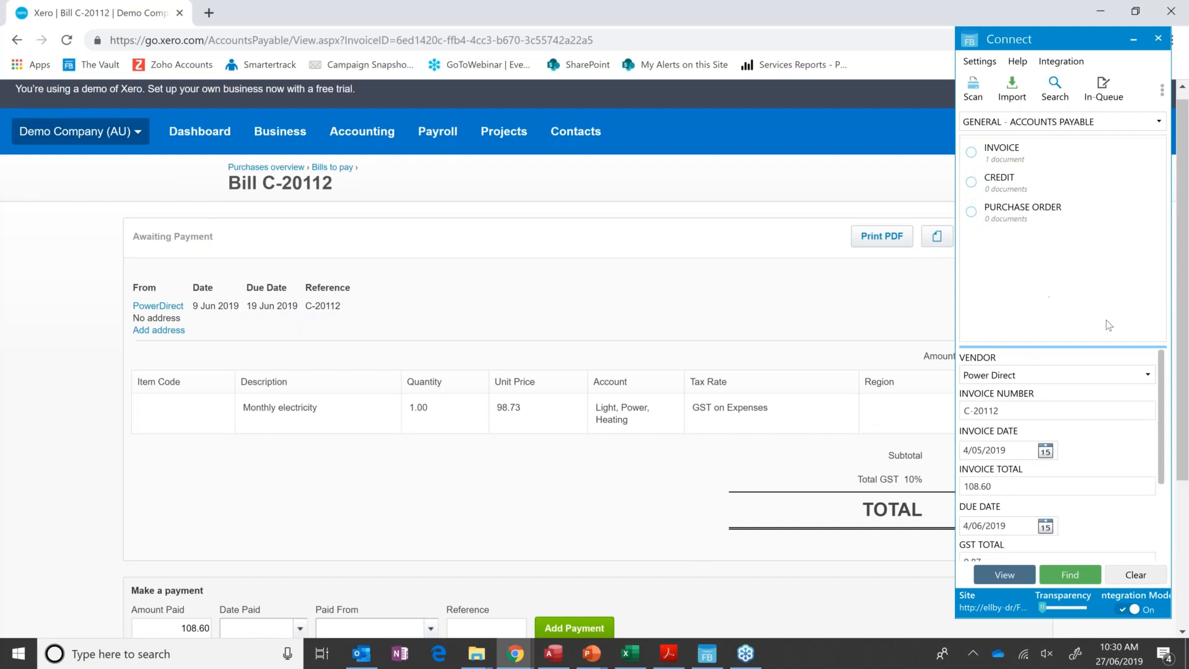
left_click(1004, 575)
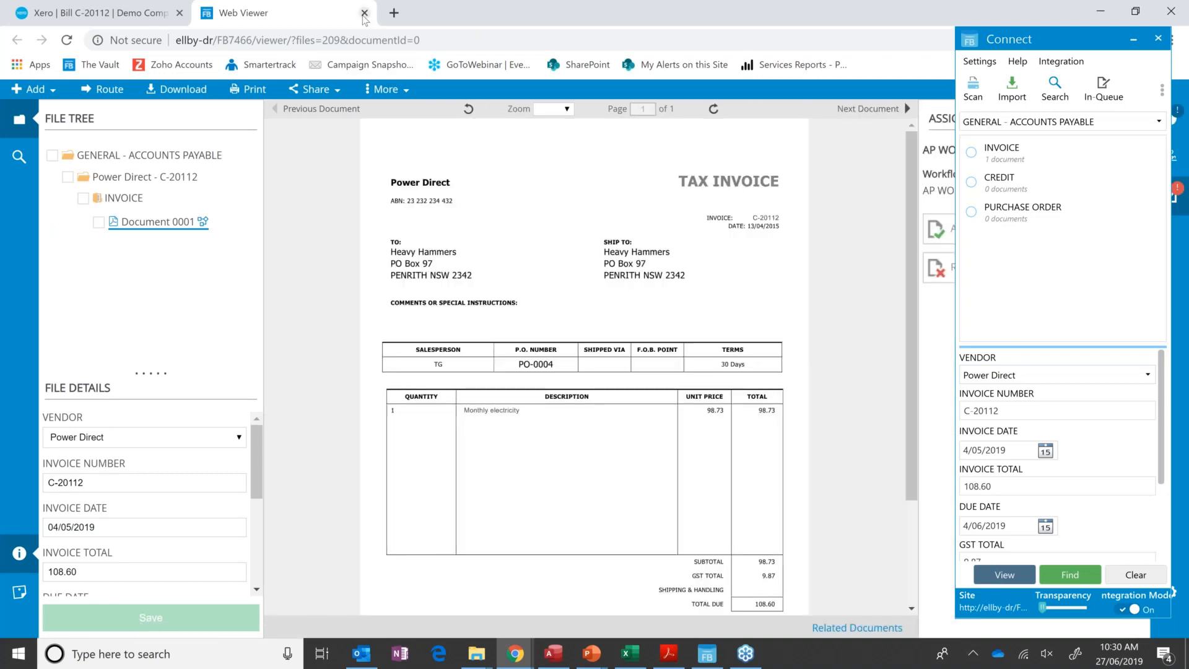
left_click(364, 13)
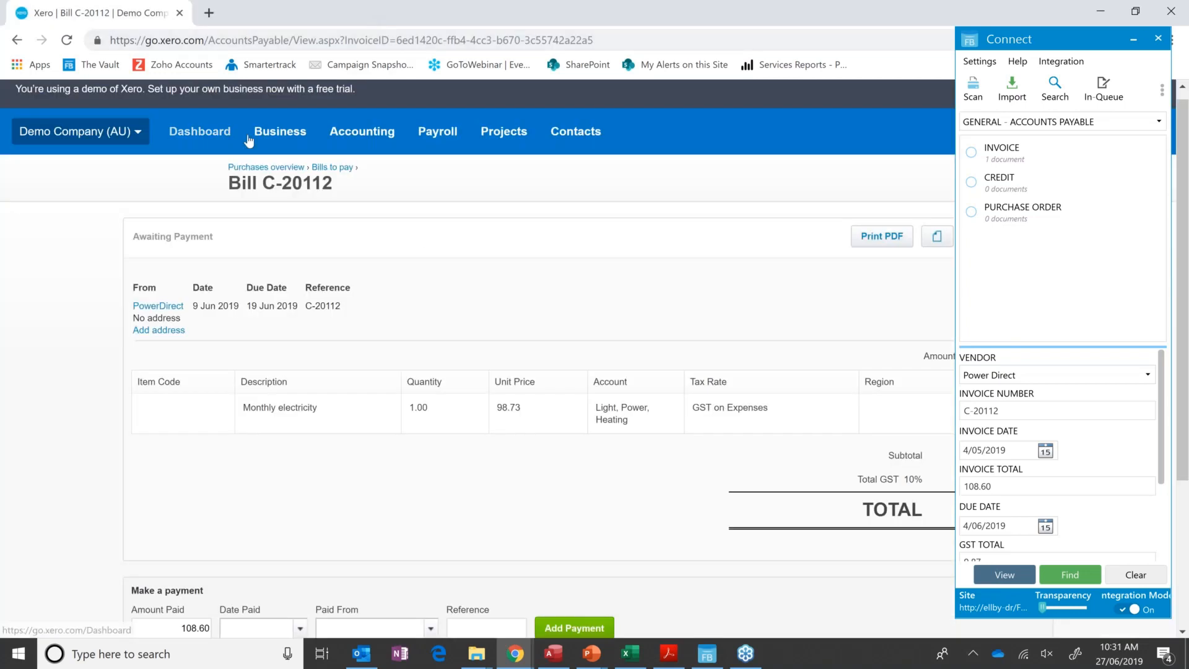
Open the Dimples Warehouse purchase order with reference GBW-Reg-2 in Xero and look up its matching FileBound files.
left_click(280, 131)
left_click(288, 324)
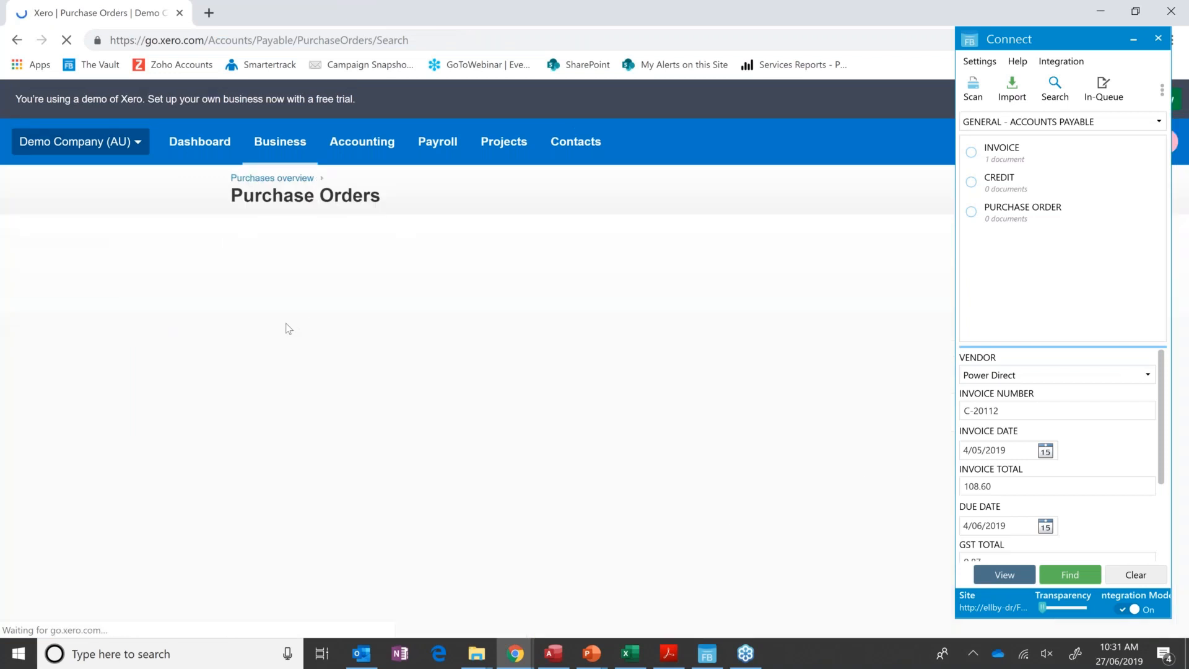
left_click(1140, 576)
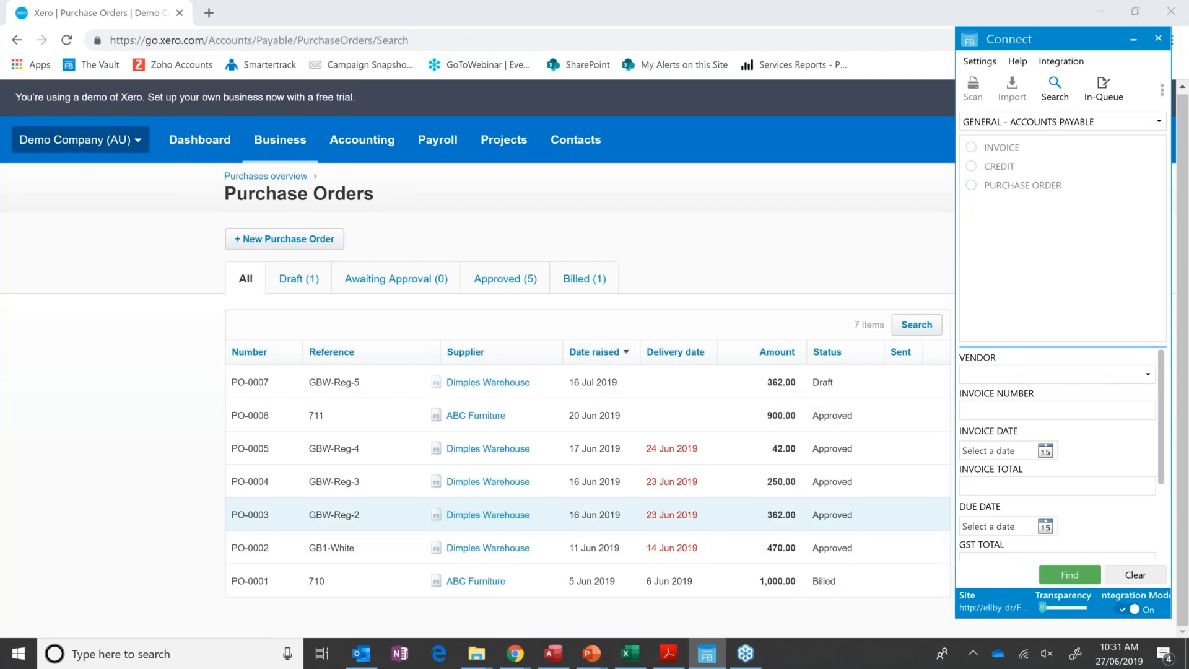
left_click(334, 515)
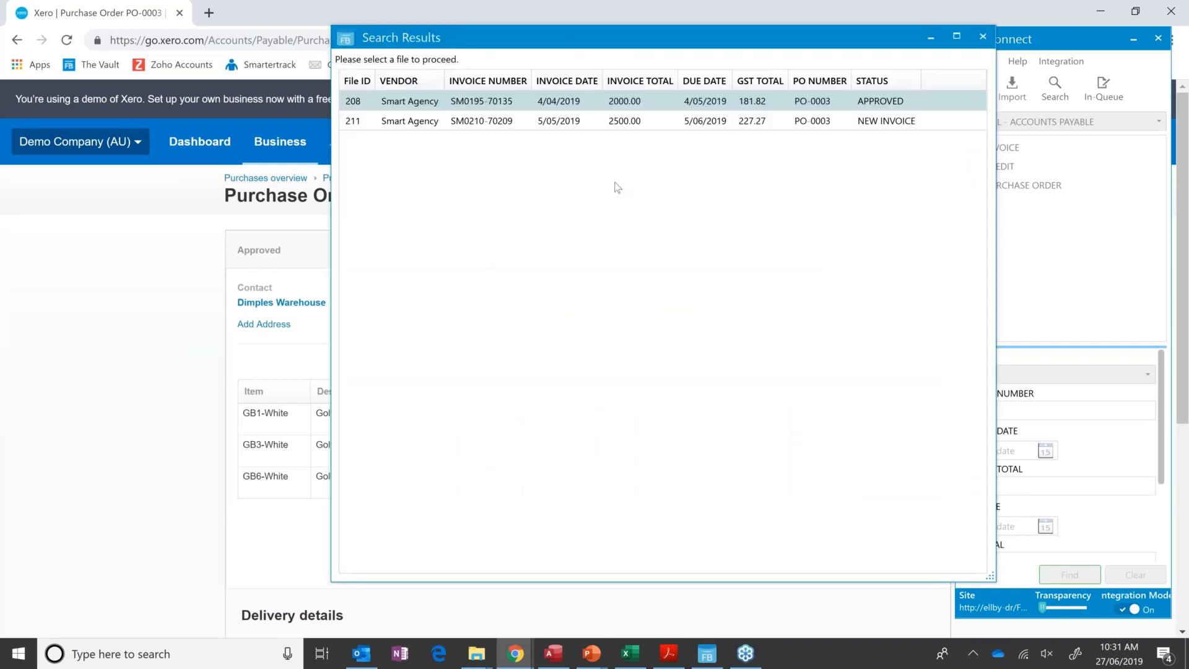
Compare the search results with the purchase order and open the Smart Agency file with status NEW INVOICE.
left_click_drag(630, 38, 360, 502)
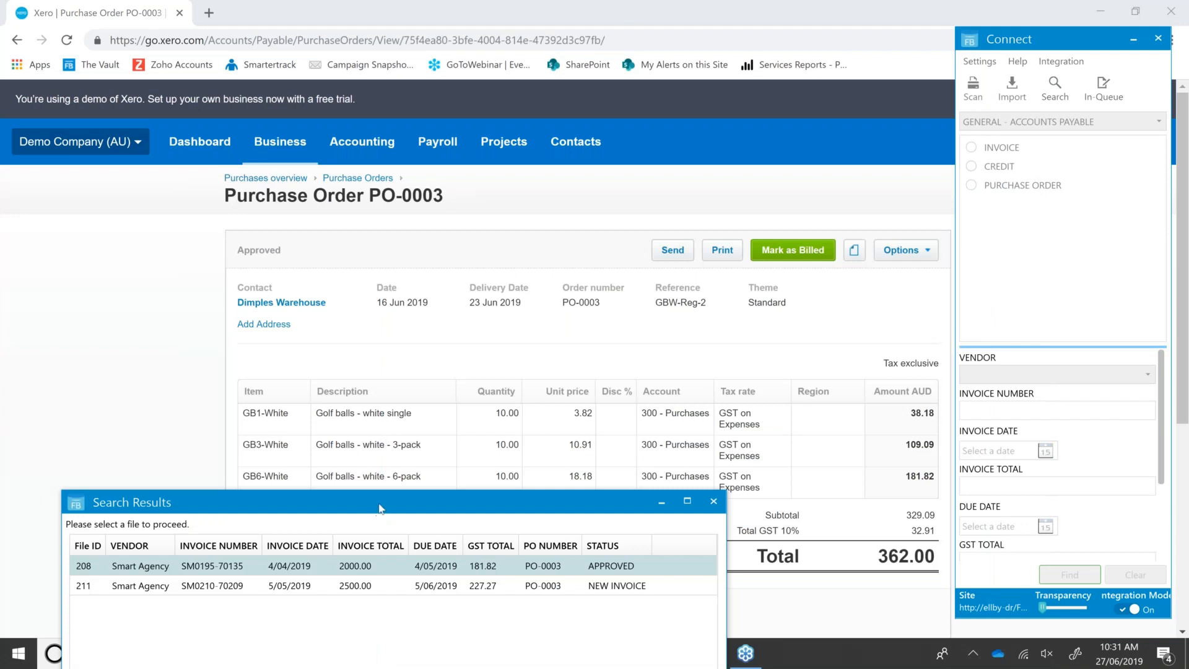
left_click_drag(381, 509, 519, 75)
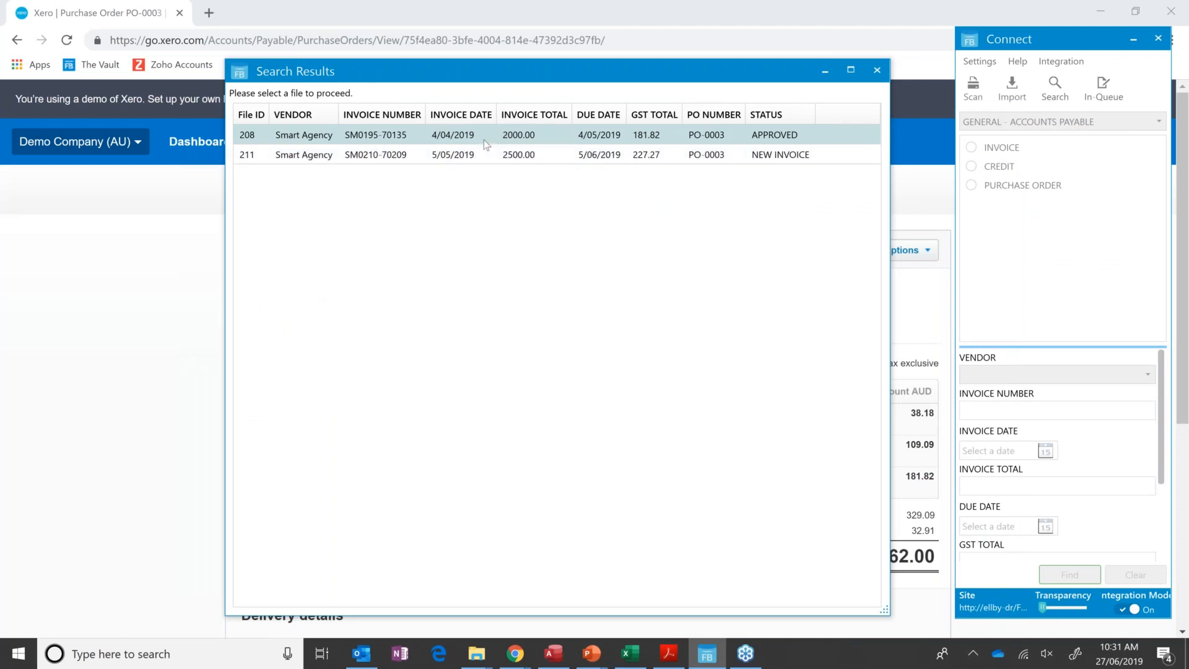
left_click(778, 159)
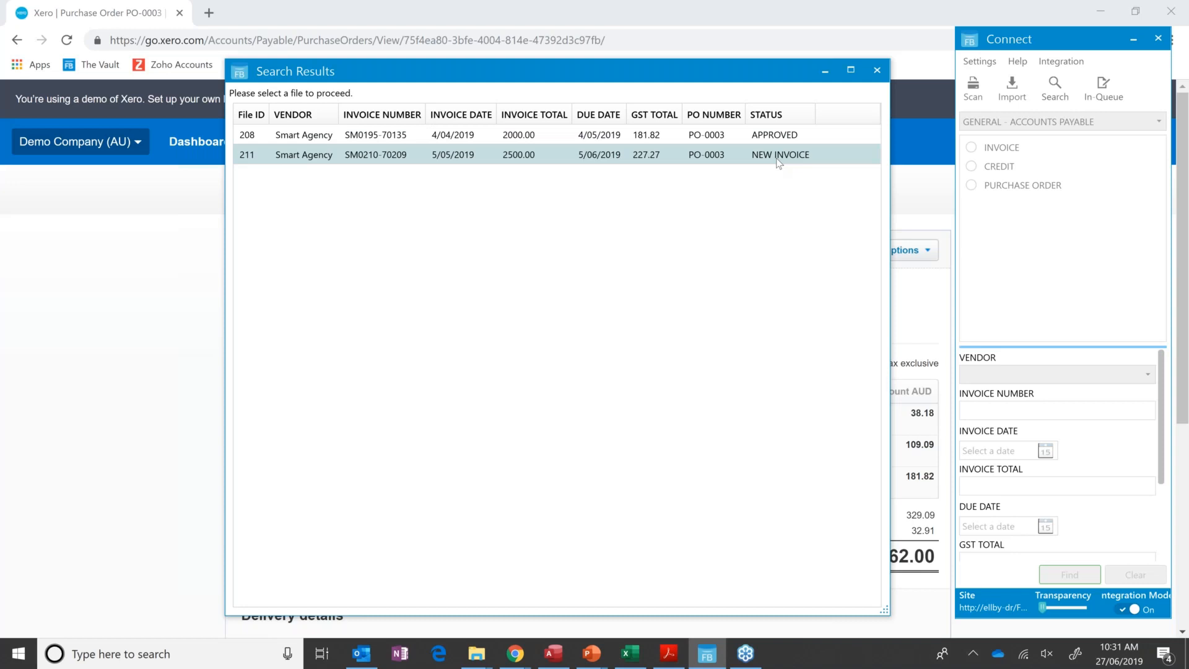
double_click(778, 160)
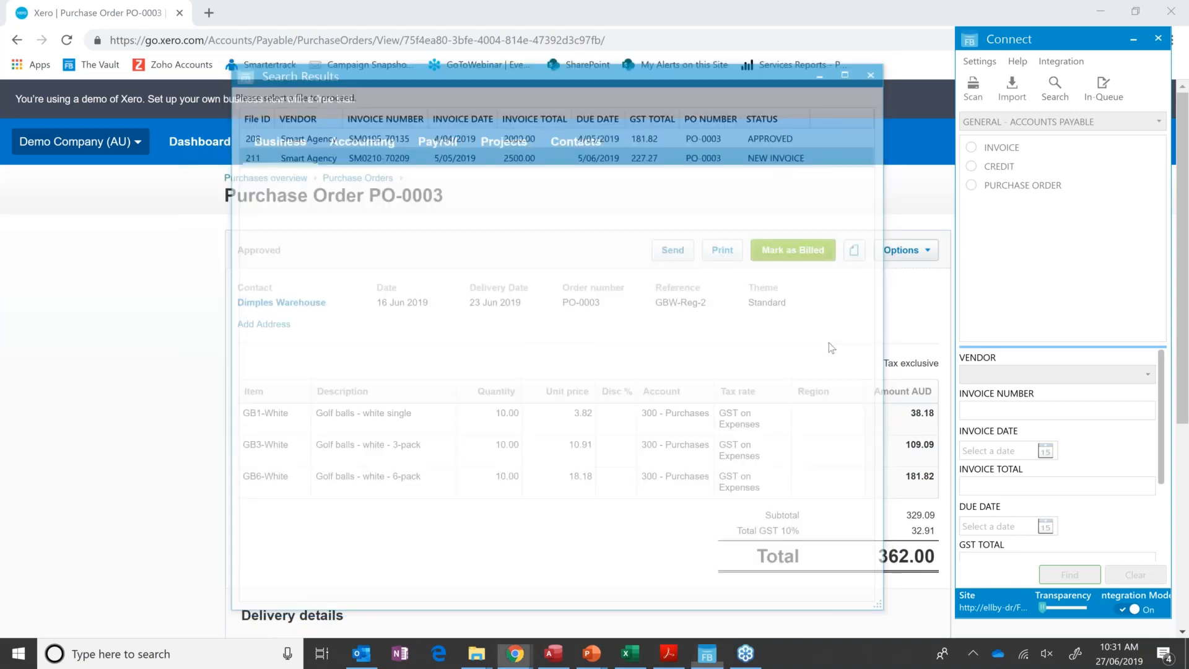
View the Smart Agency invoice in the web viewer, move Connect slightly aside and close the viewer tab.
left_click(999, 576)
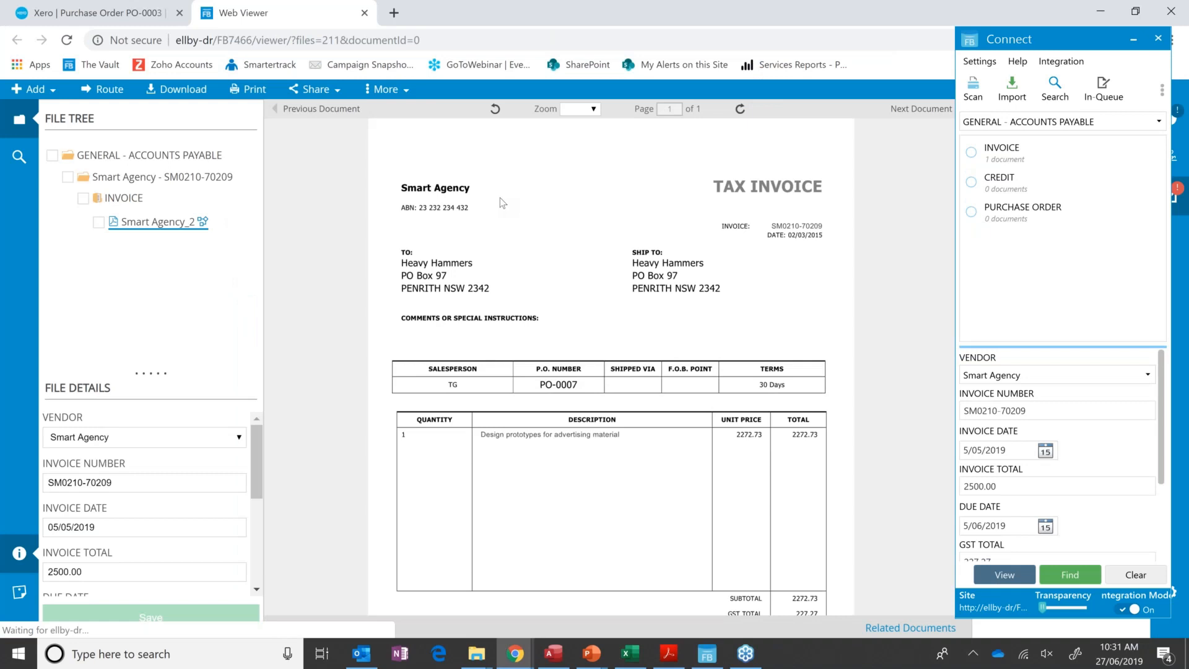
mouse_move(1095, 42)
left_mouse_down()
mouse_move(664, 26)
mouse_move(1080, 32)
left_mouse_up()
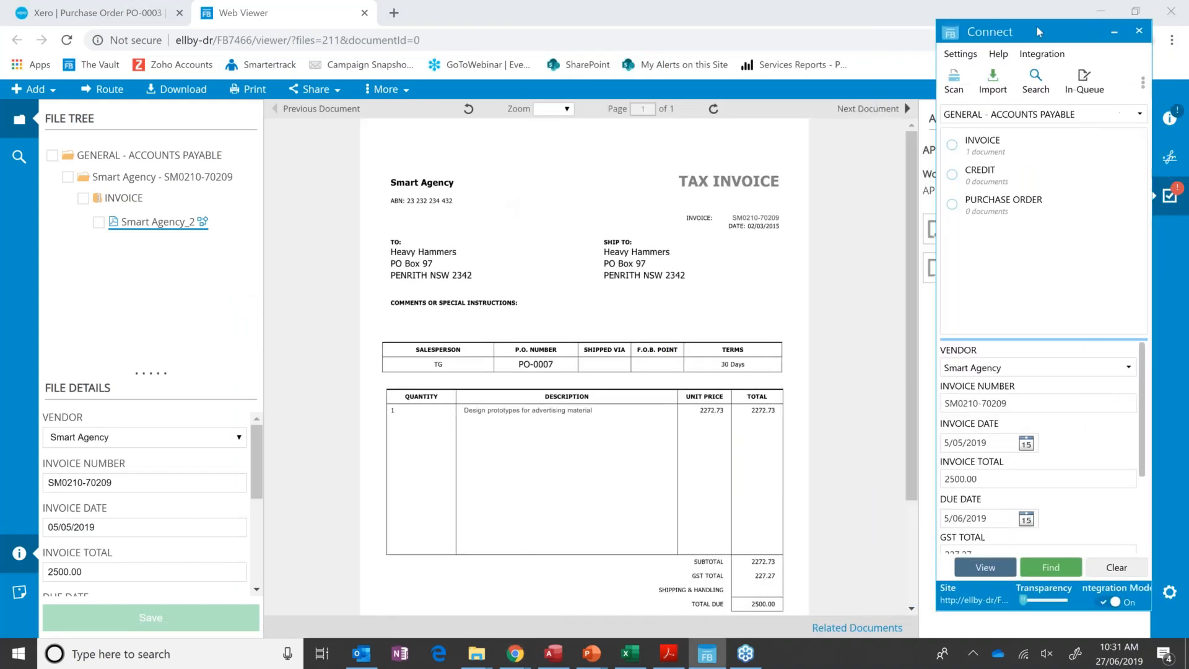
left_click(364, 15)
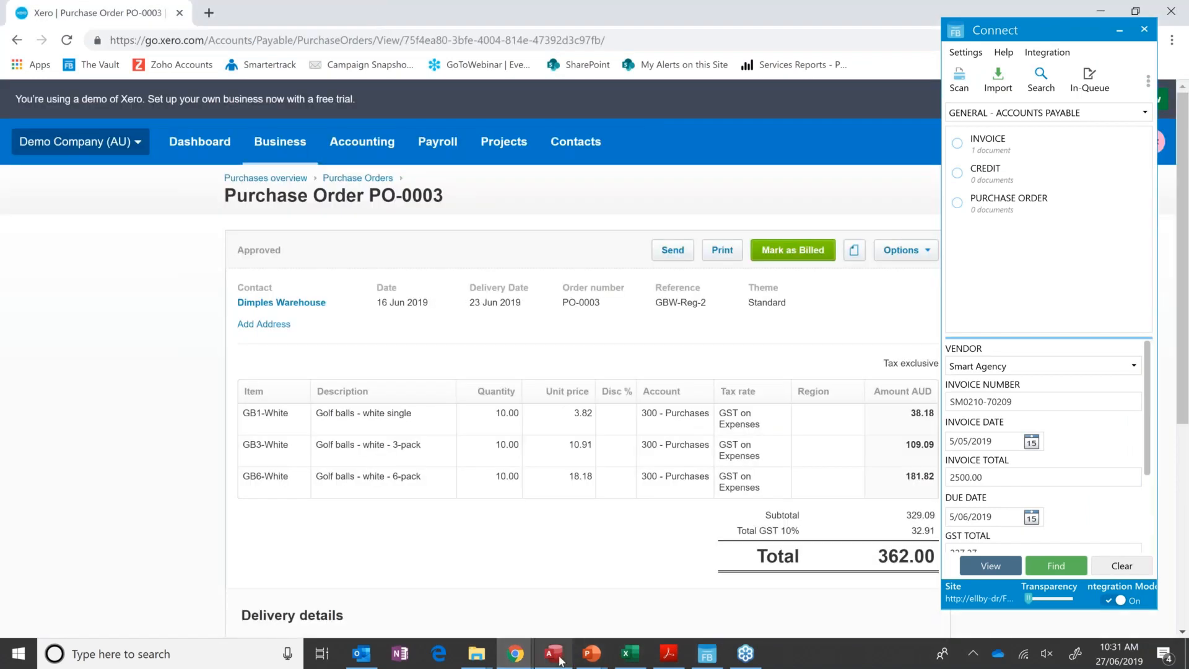
Switch from Xero to the Access contact database.
mouse_move(560, 661)
mouse_move(570, 601)
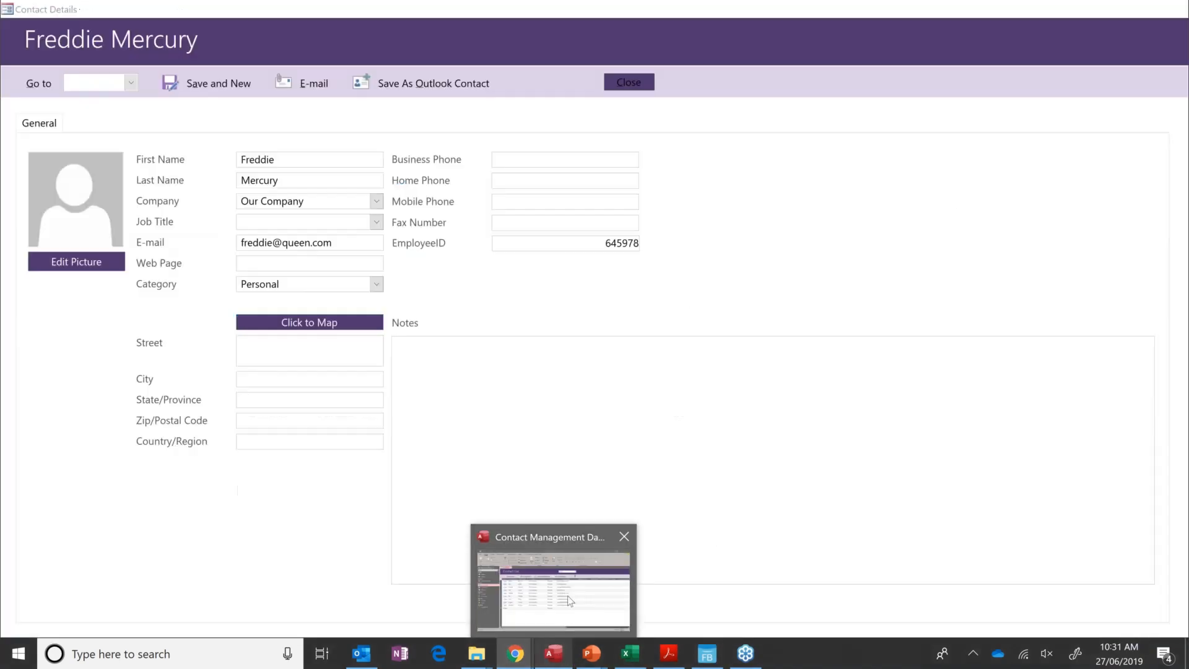